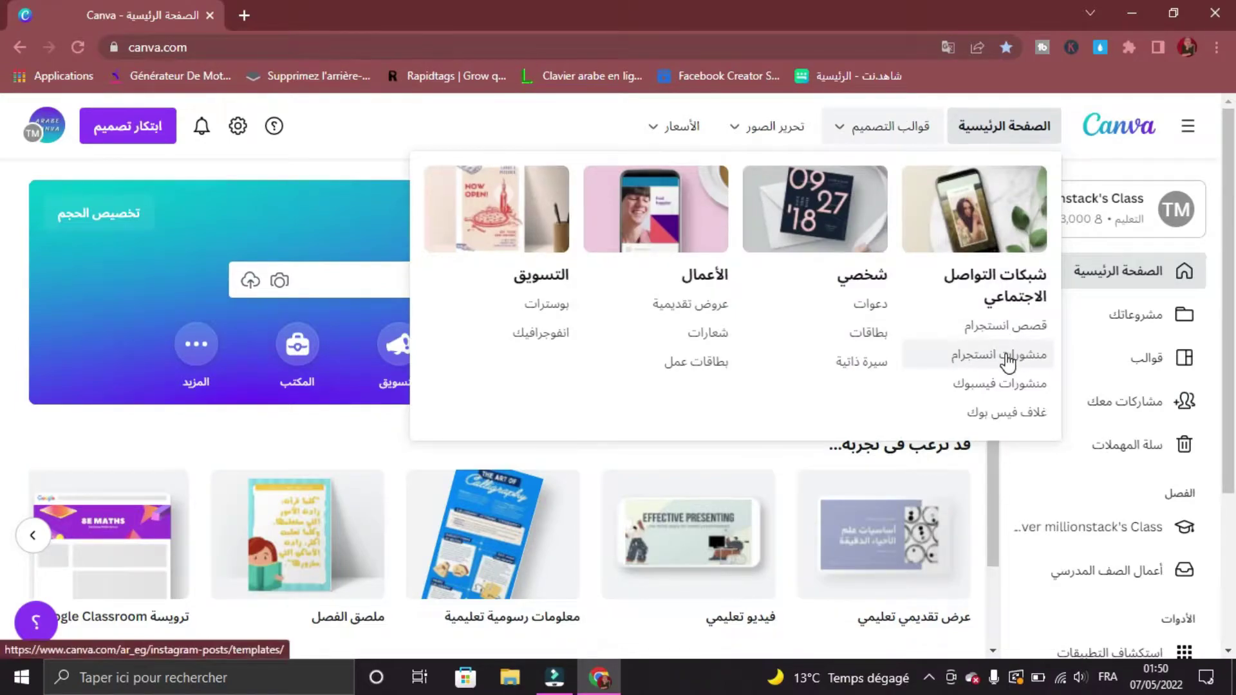
- Create a blank Instagram post design from the Instagram post templates page
left_click(1008, 363)
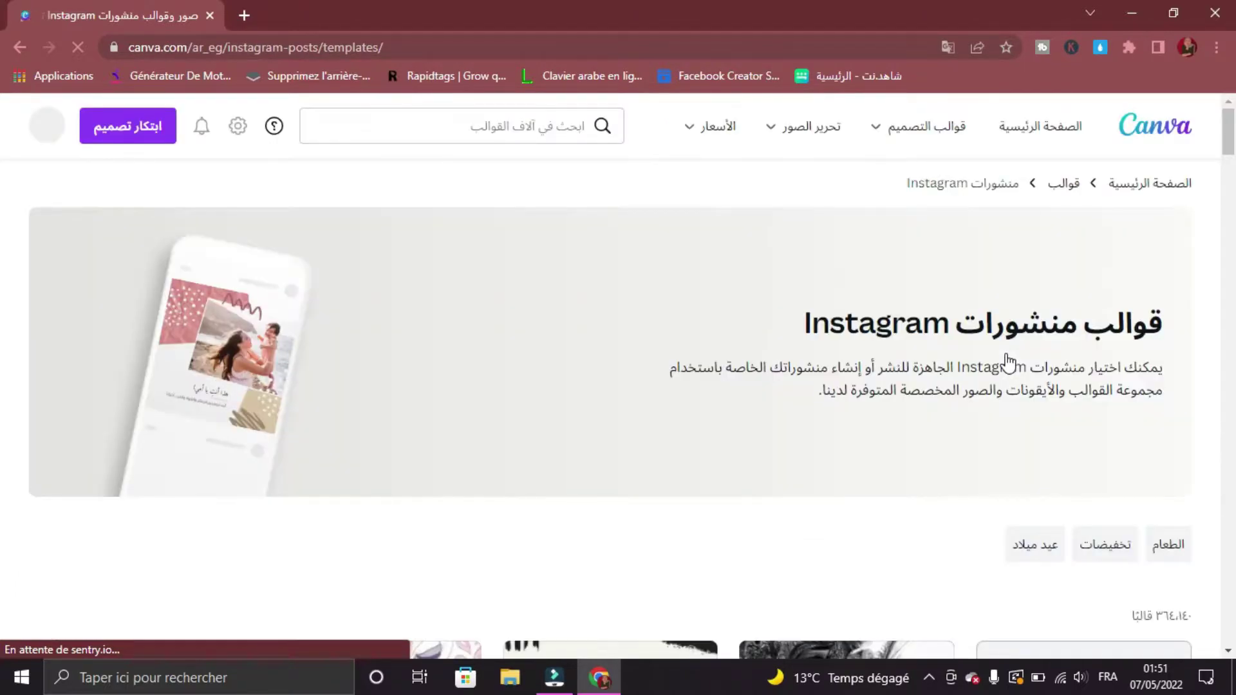
scroll(1007, 362, "down", 4)
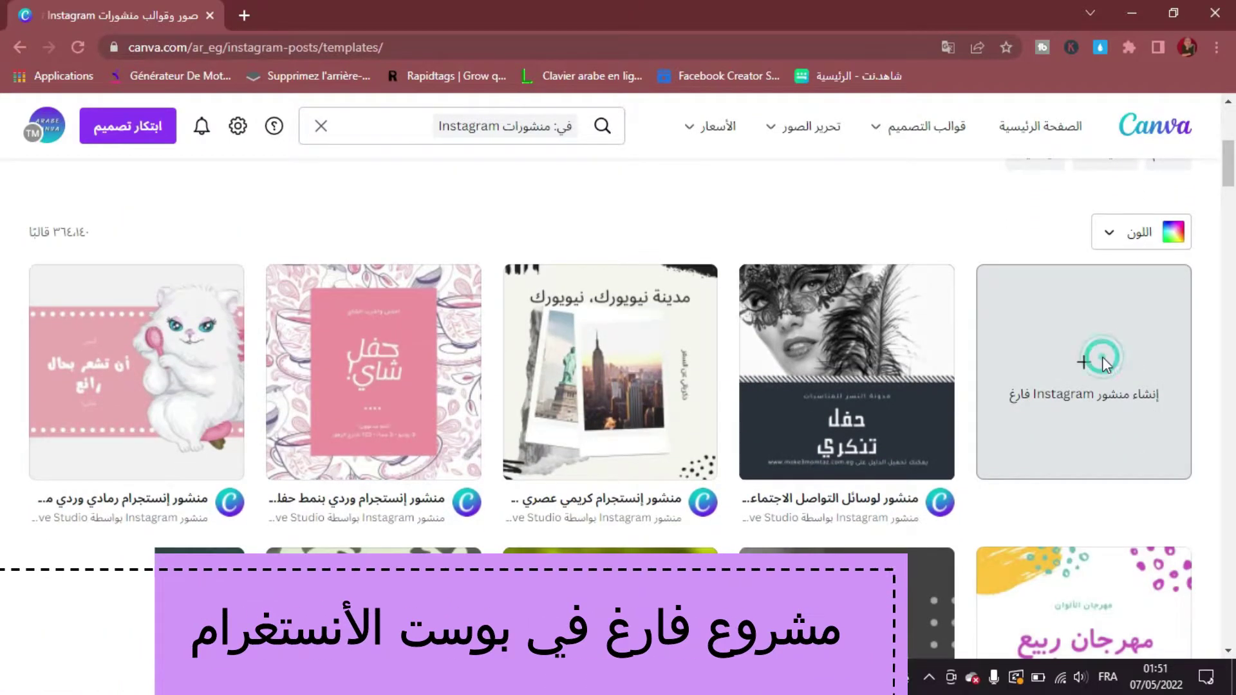
left_click(1103, 358)
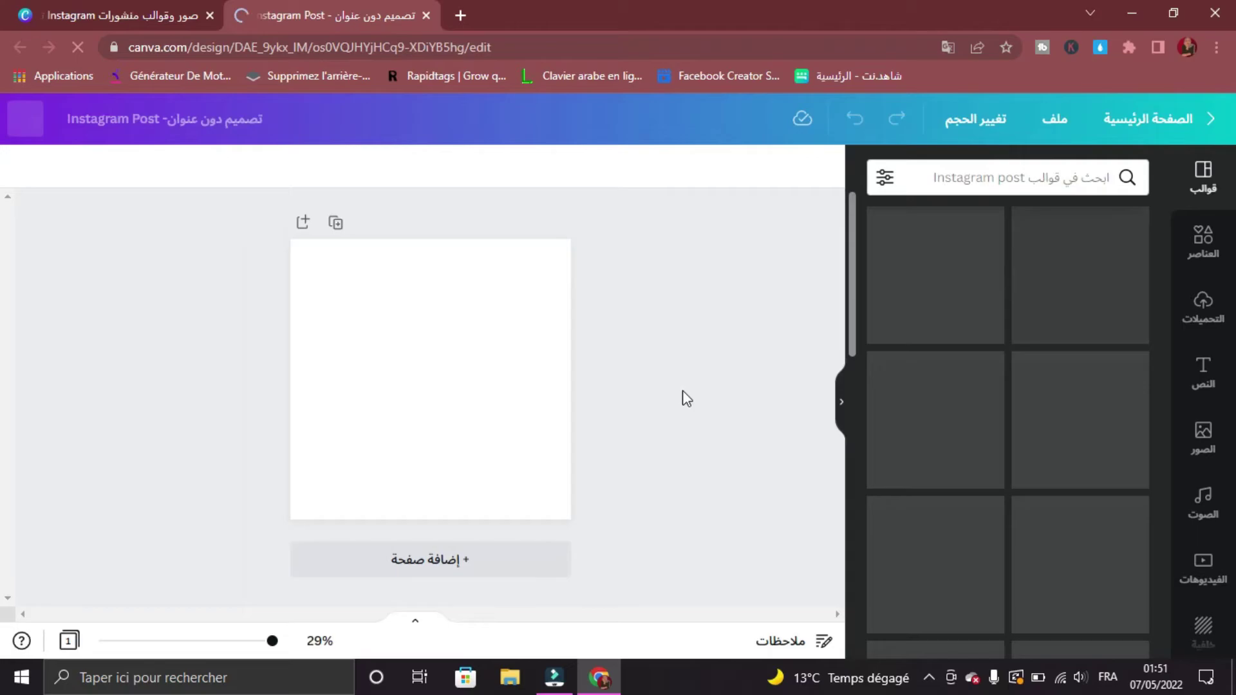
left_click(839, 406)
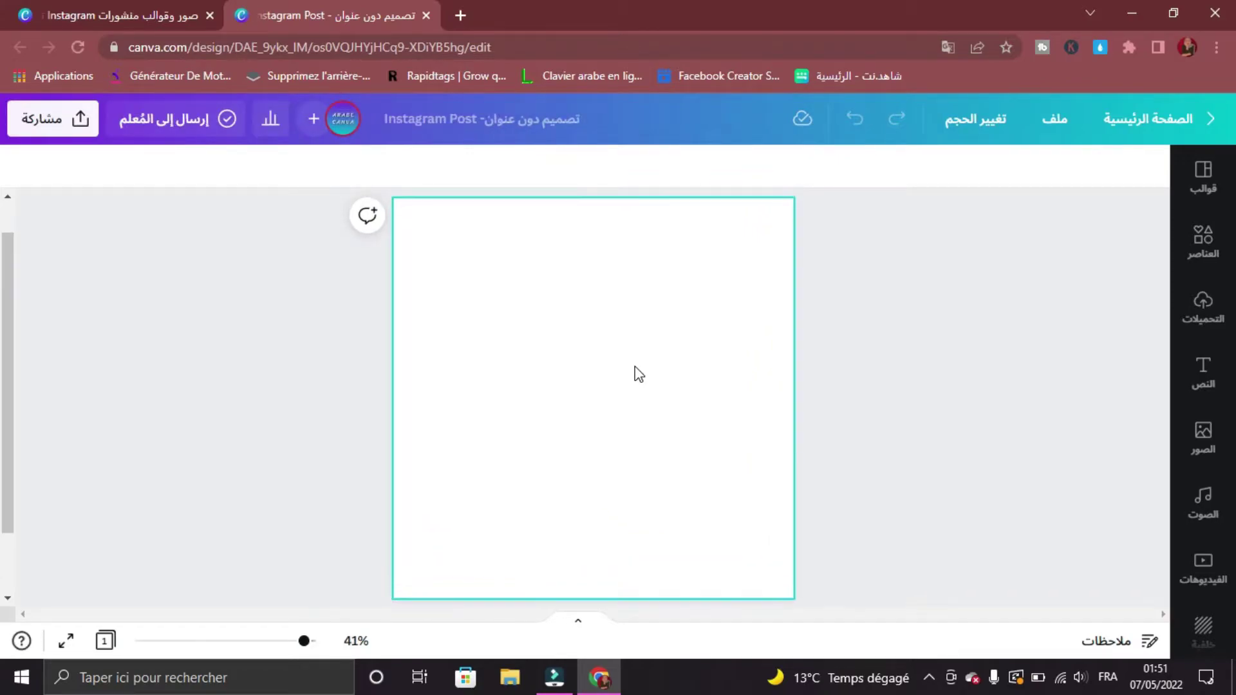
- Add the stock photo of the laughing woman on the phone against a pink background to the page
left_click(890, 405)
left_click(1202, 437)
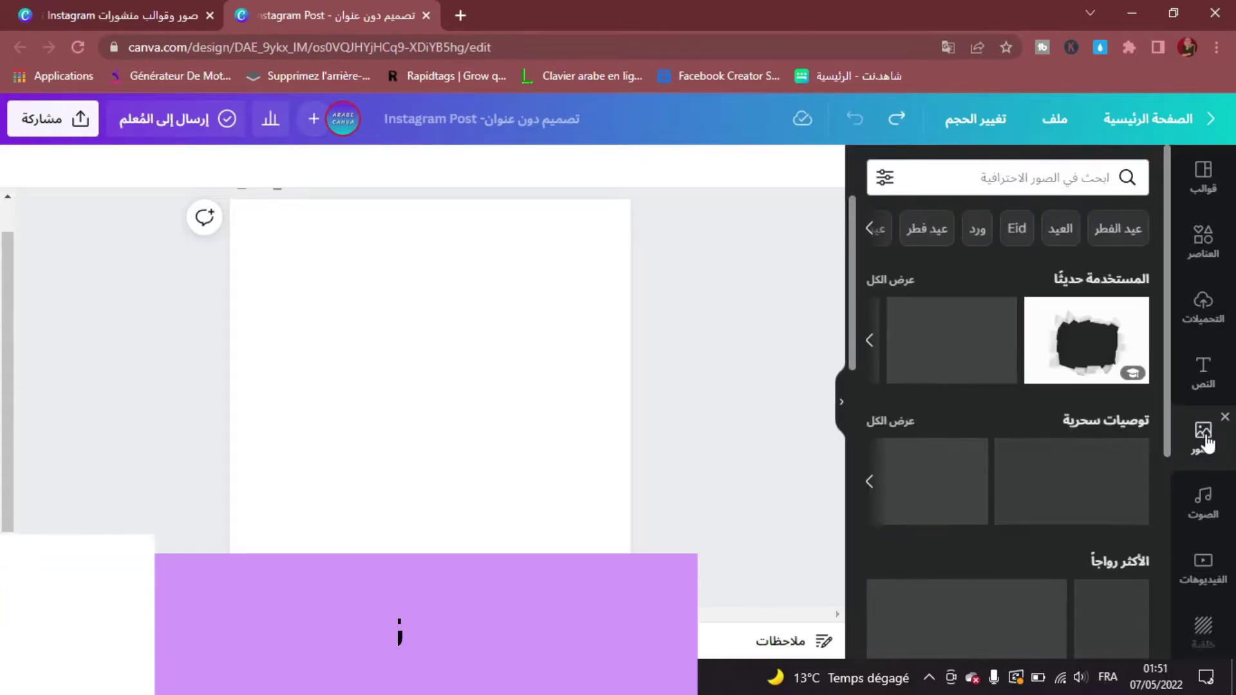
left_click(942, 363)
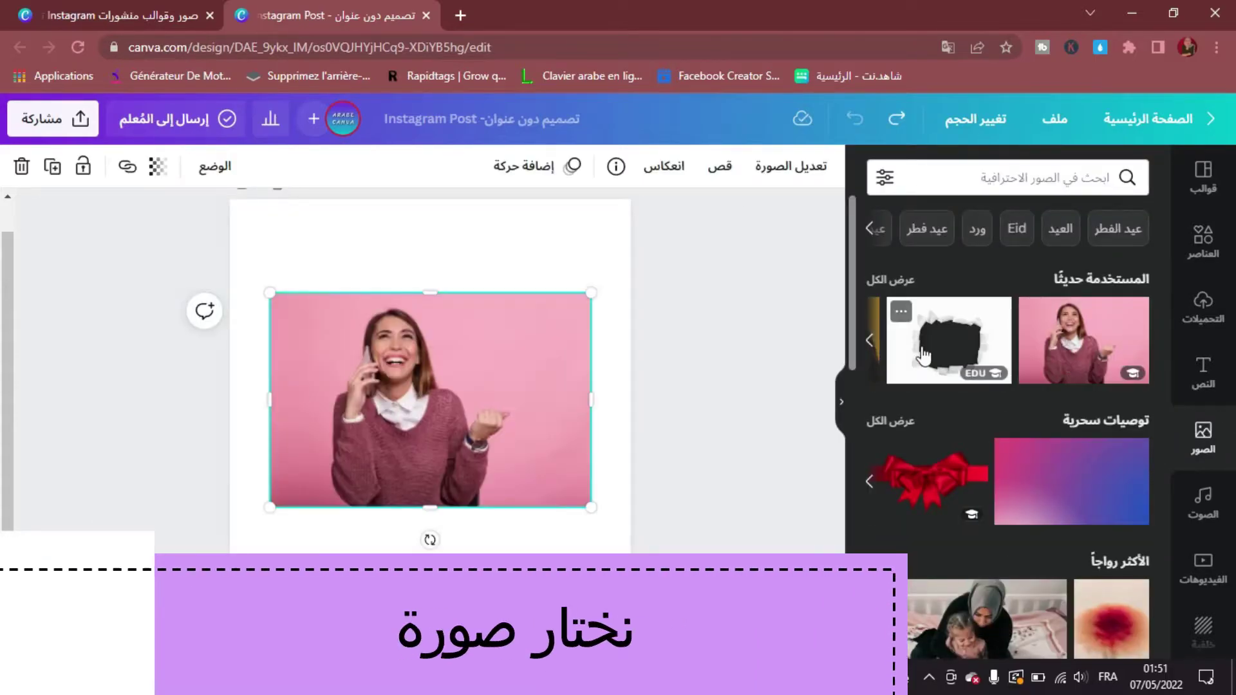
left_click(841, 407)
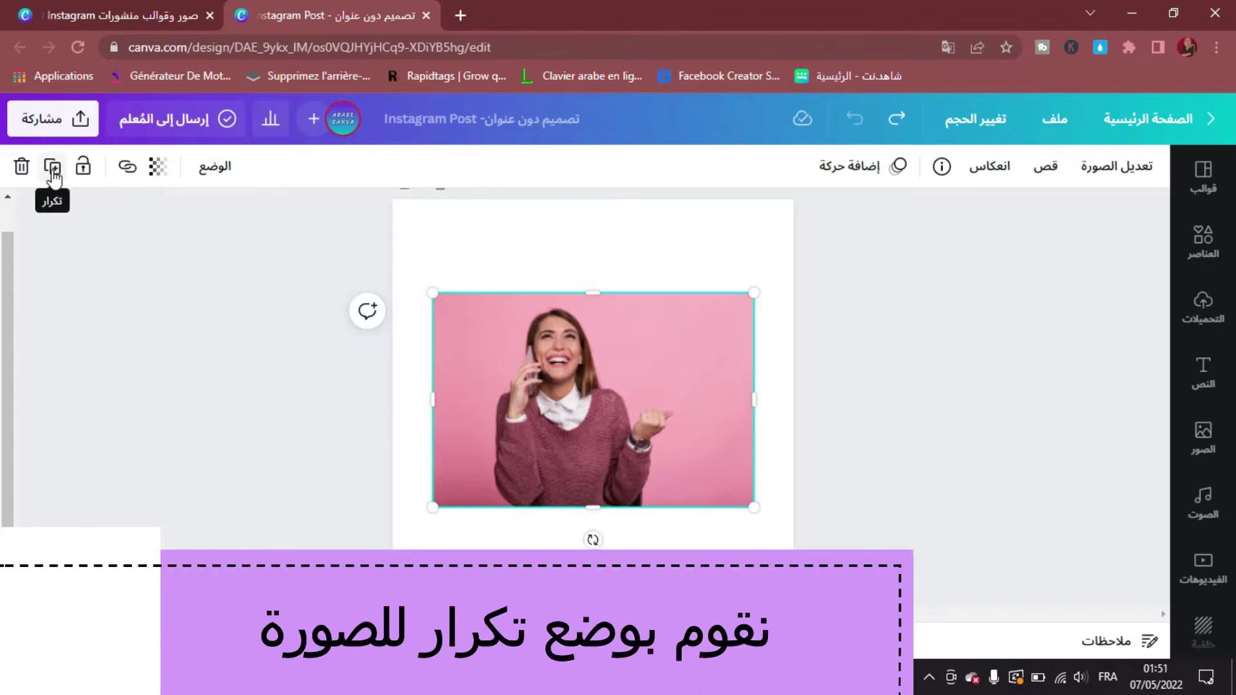
- Duplicate the woman's photo and move the copy lower on the page, overlapping the original
left_click(63, 177)
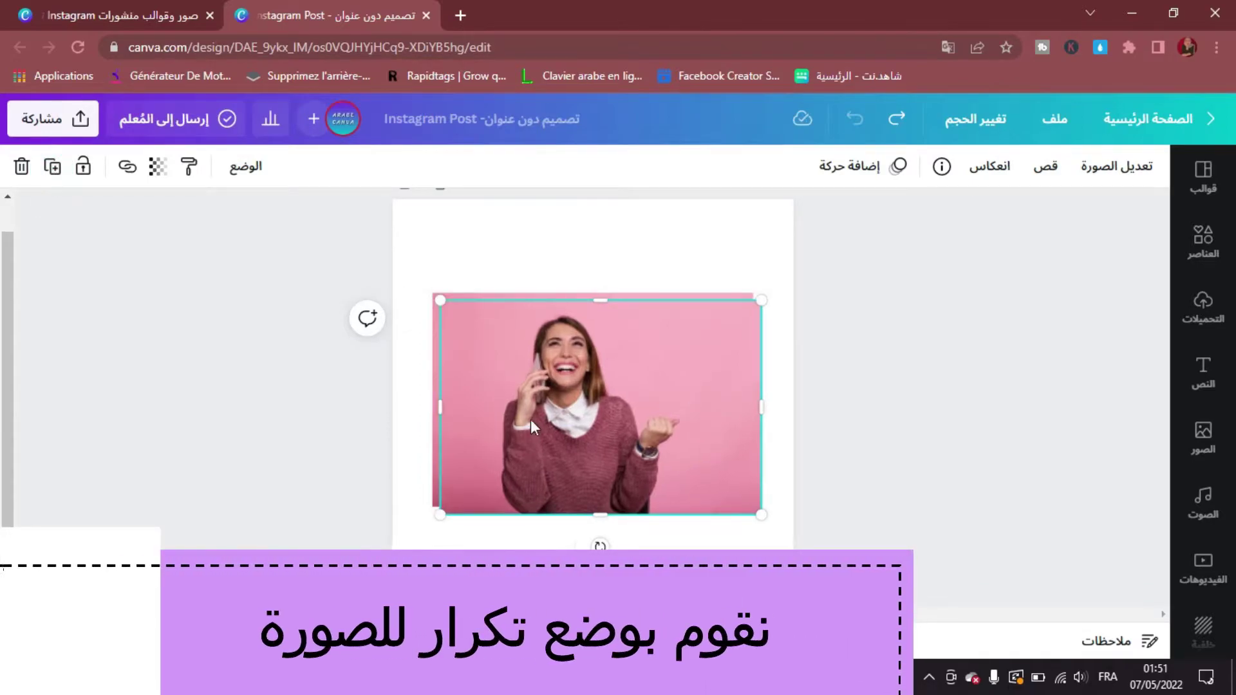
left_click_drag(530, 419, 520, 482)
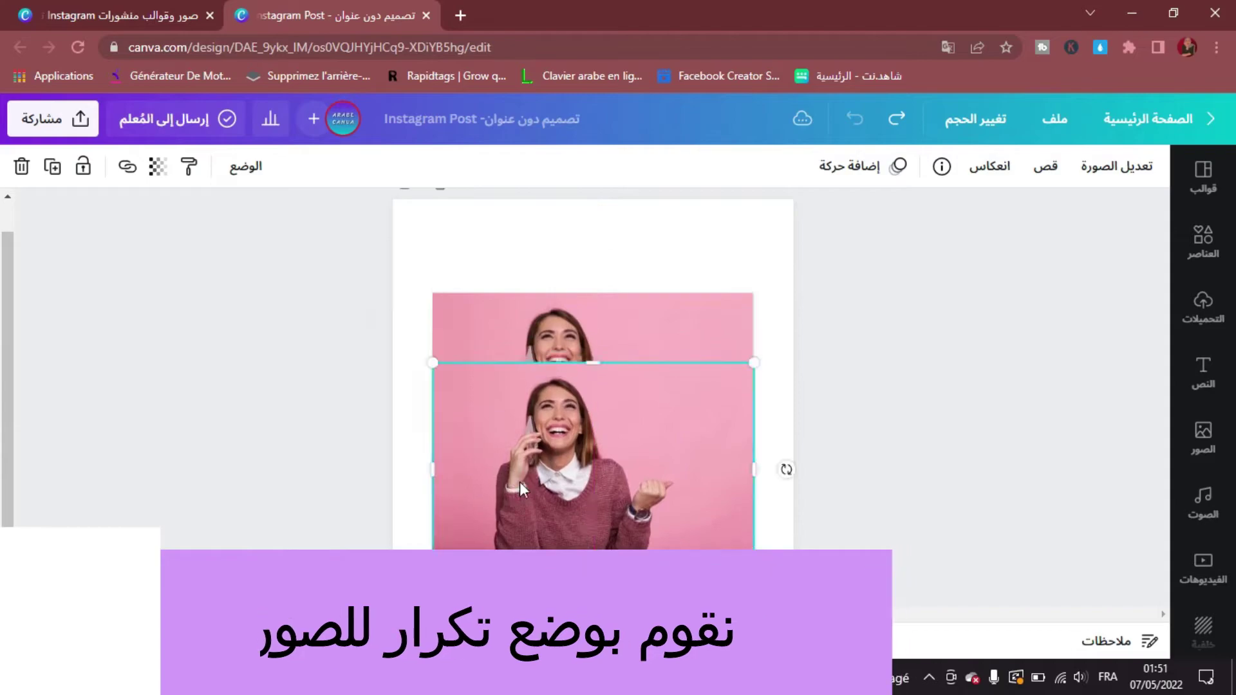
left_click(608, 488)
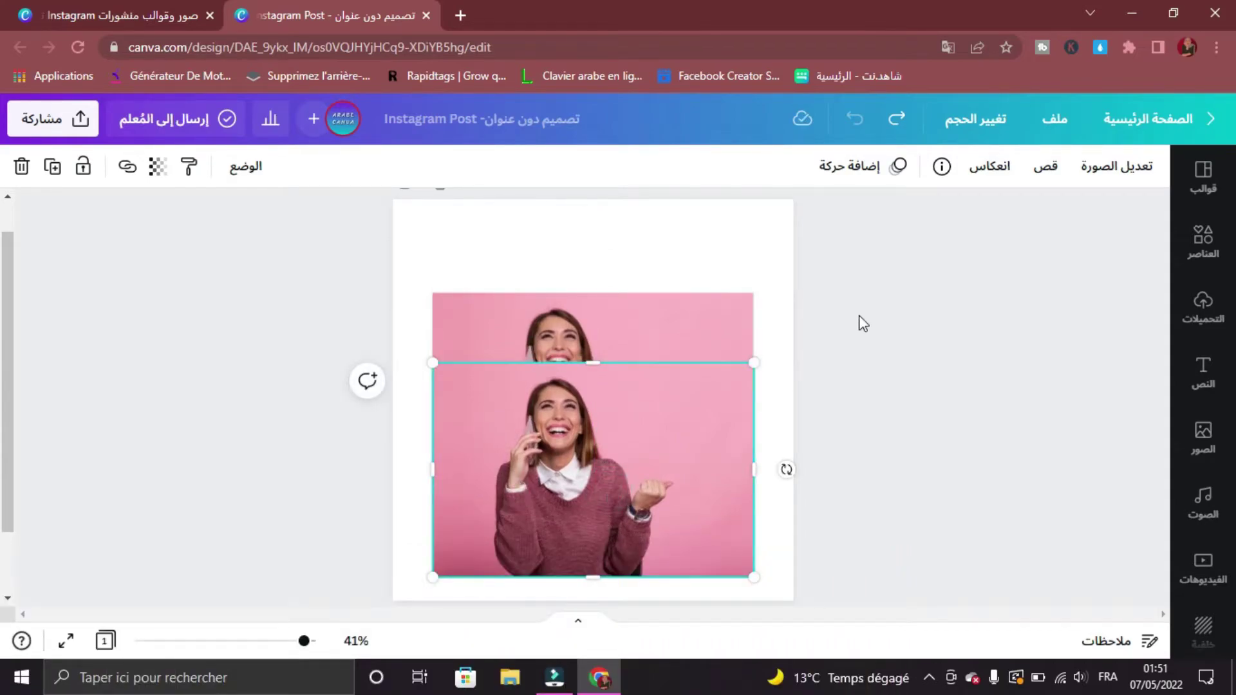
- Remove the background from the duplicated photo with the background remover and apply the result
left_click(1118, 168)
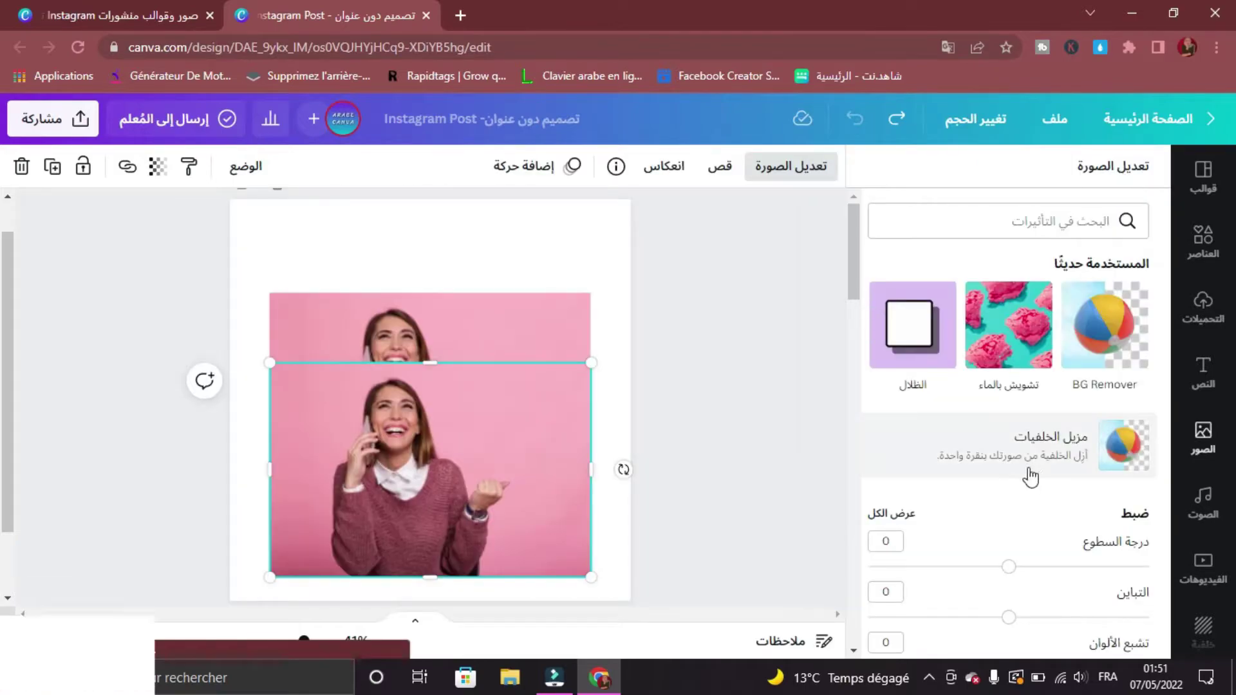
left_click(1049, 458)
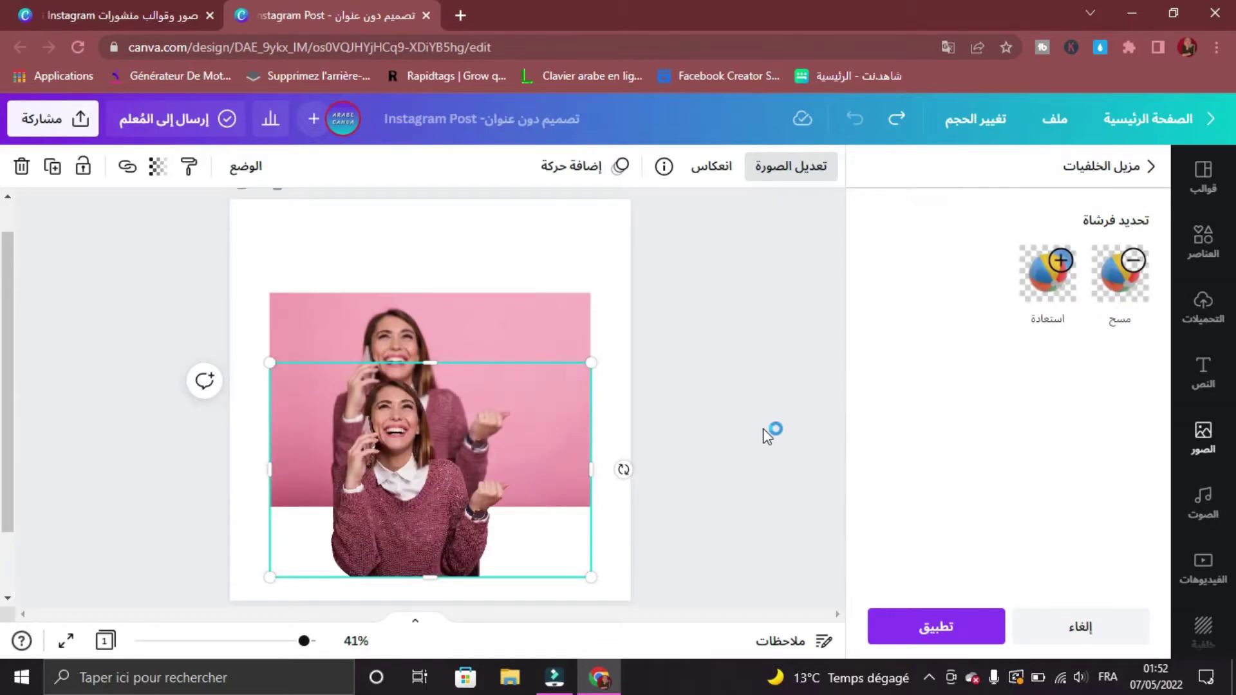
left_click(901, 626)
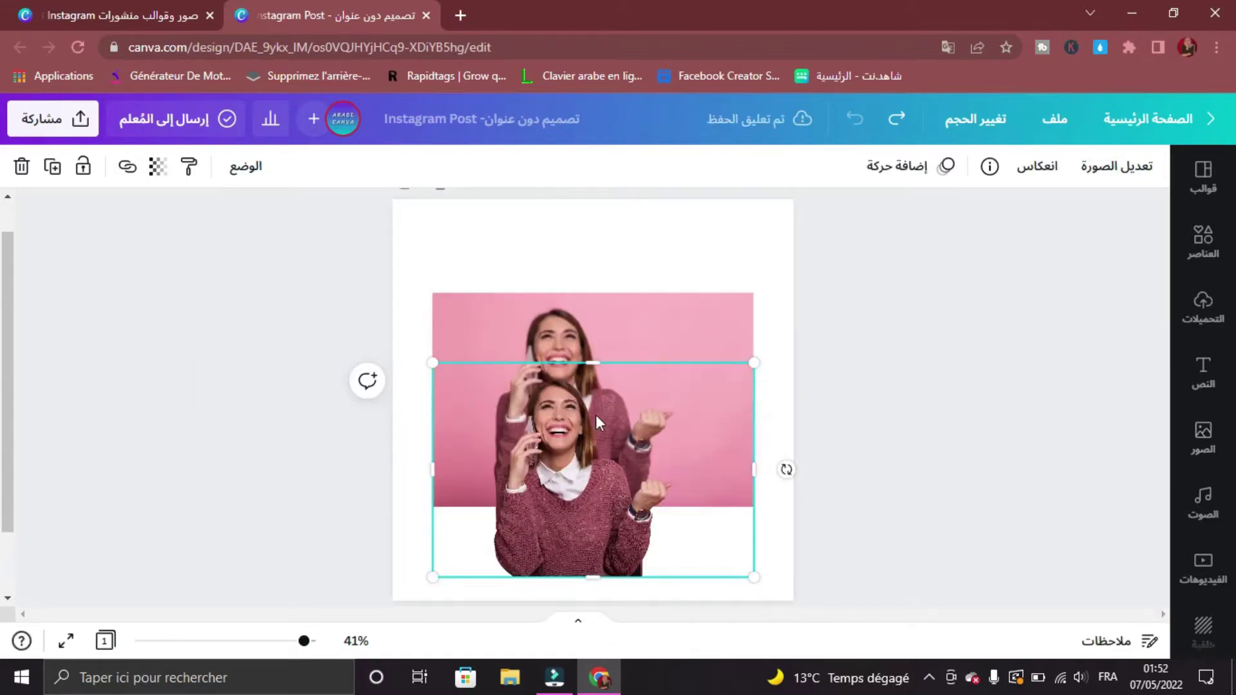
- Move the cutout copy to the page's lower-left corner and shrink the original pink photo slightly
left_click_drag(566, 442, 419, 548)
left_click(595, 380)
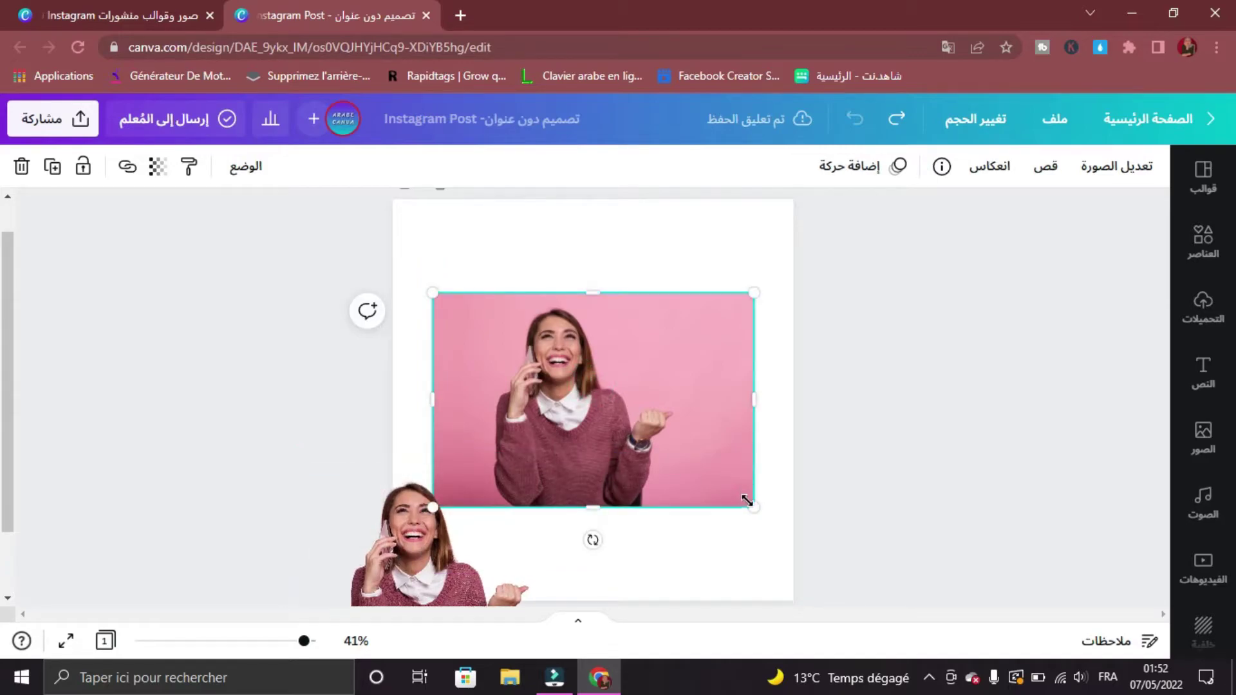
left_click_drag(746, 502, 735, 483)
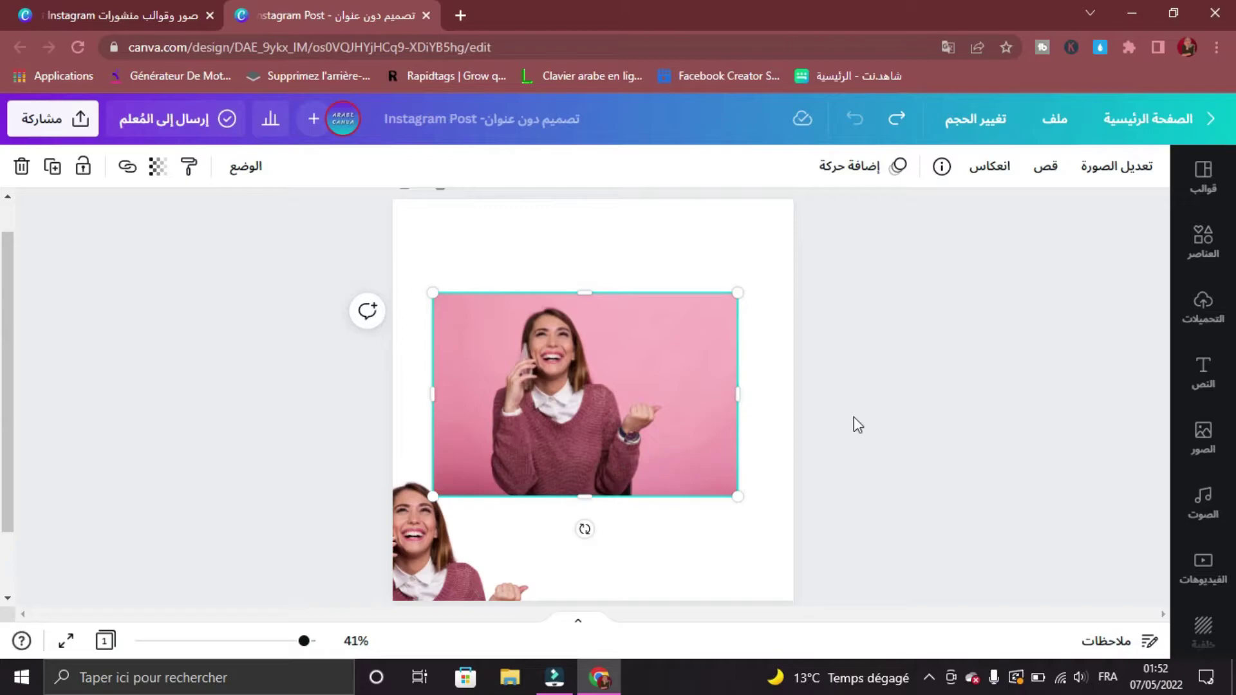
left_click(933, 408)
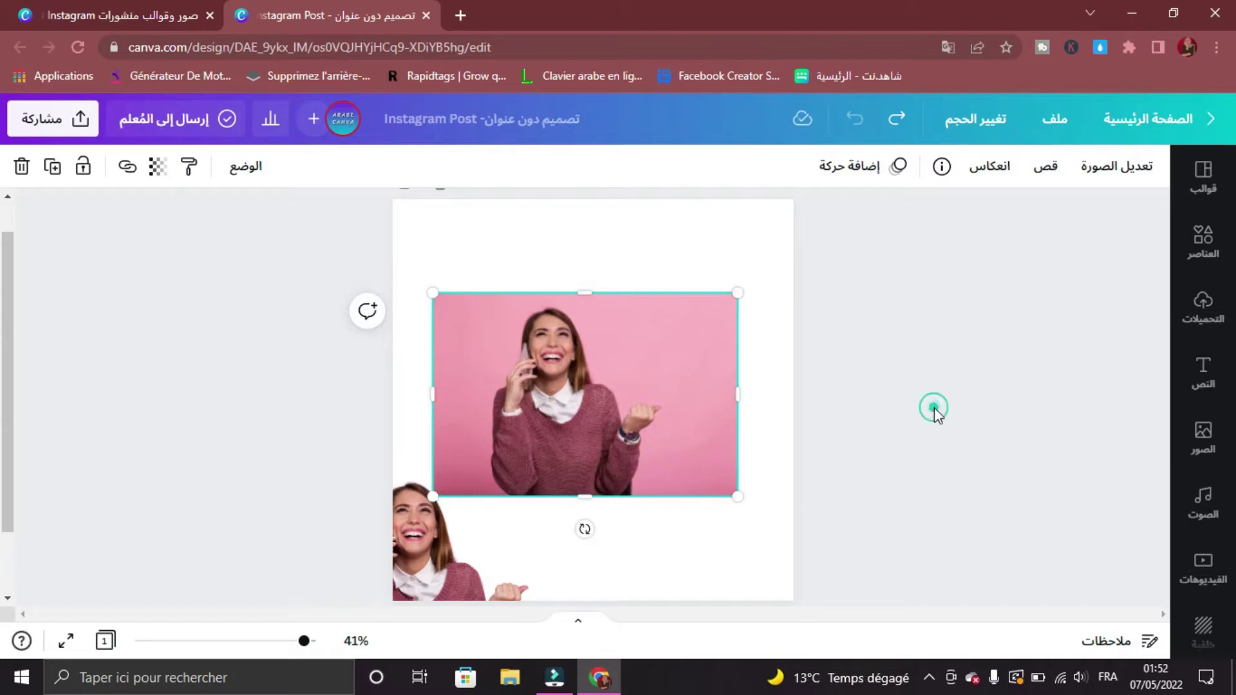
- Search the elements for "paper hole" and add the torn white paper with the wide rectangular hole
left_click(1204, 243)
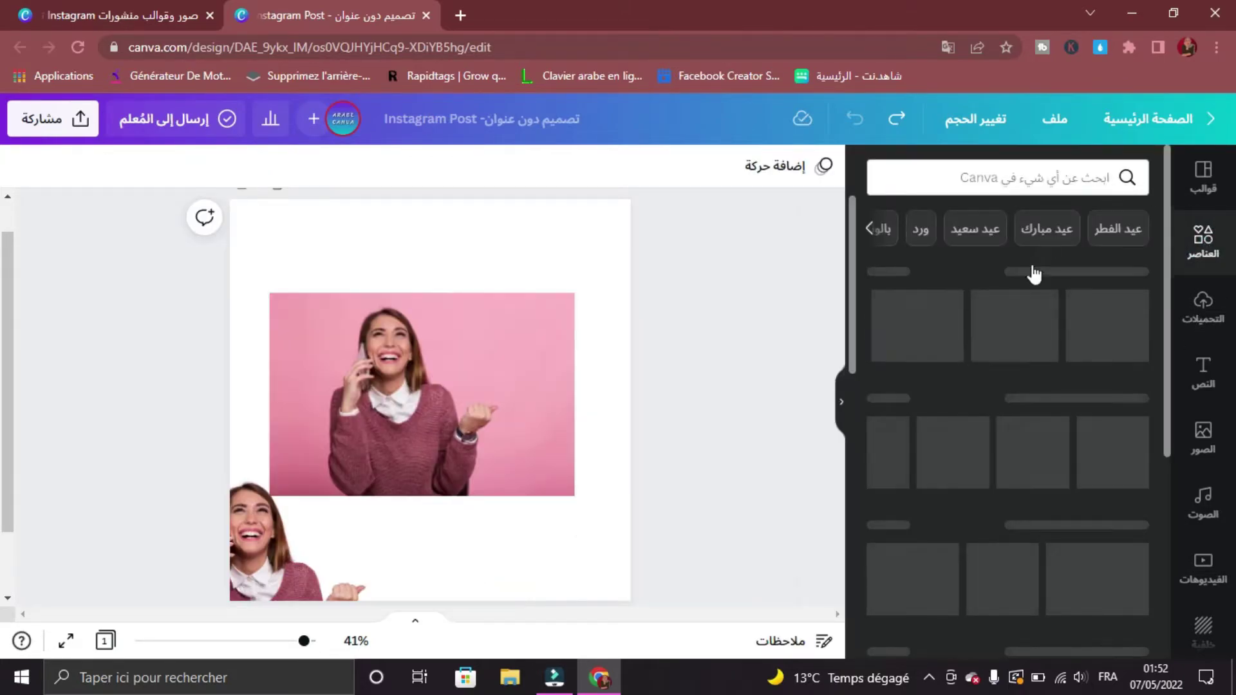
left_click(1072, 177)
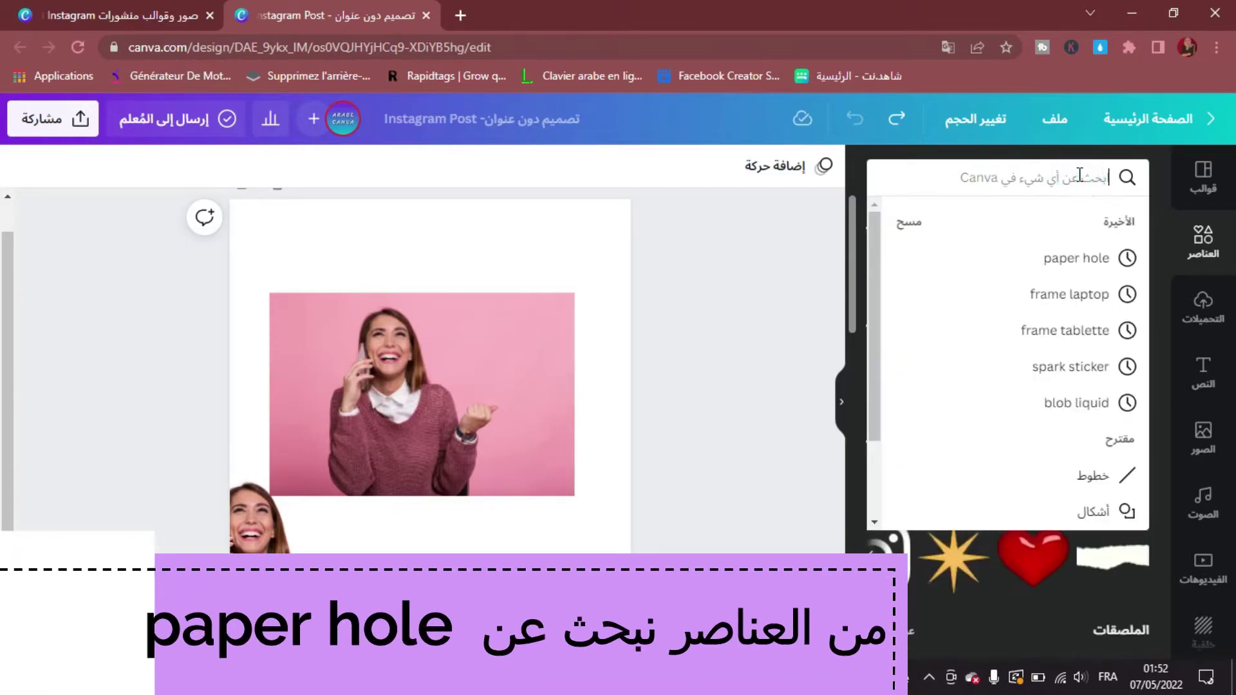
left_click(1089, 259)
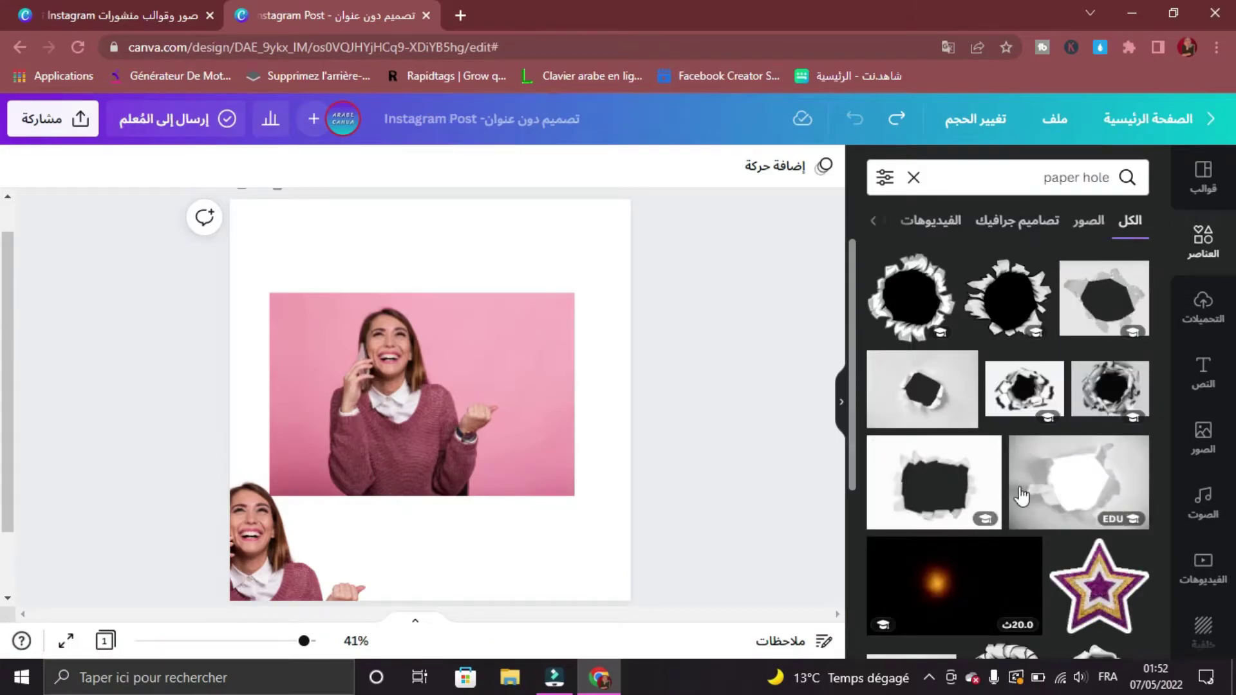
left_click(933, 489)
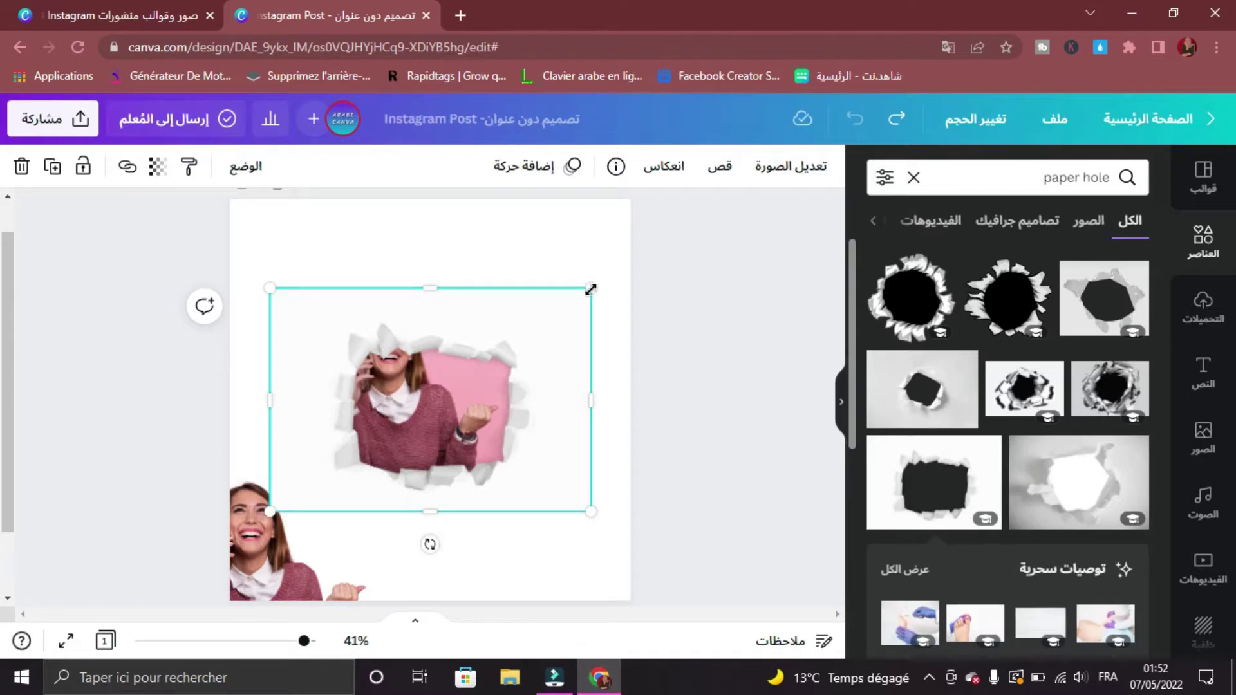
- Enlarge the torn paper to about the page width and position its hole around the woman in the pink photo
left_click_drag(590, 289, 631, 260)
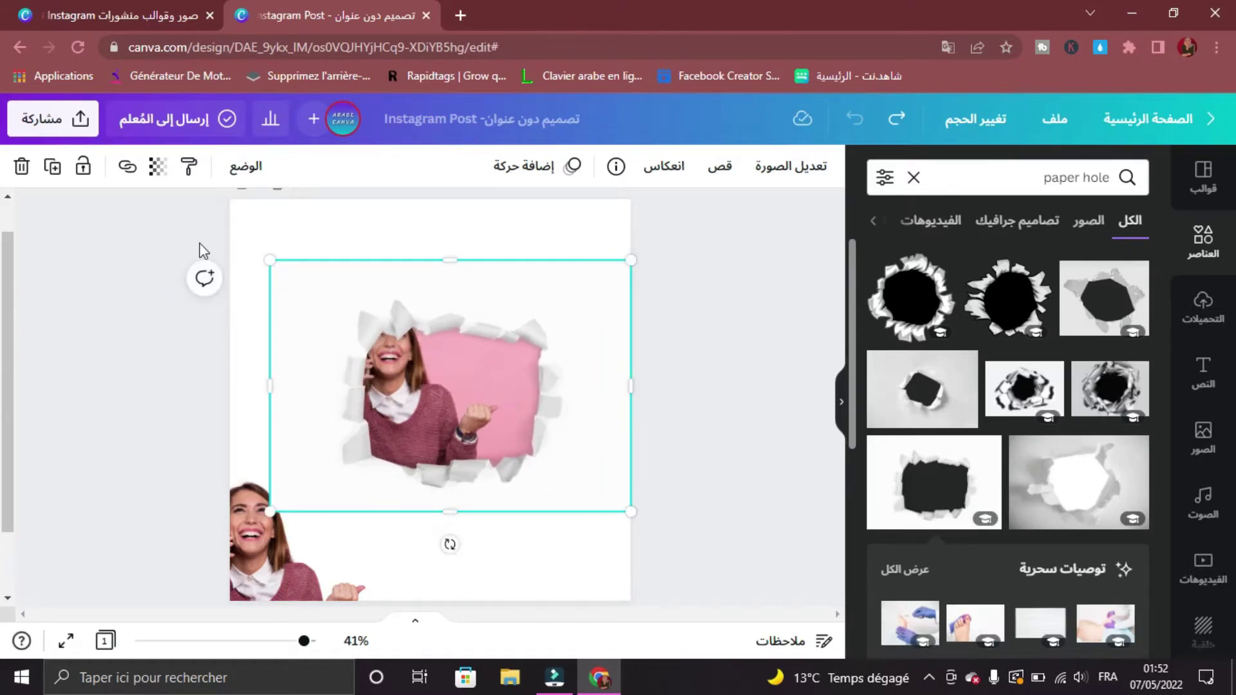
left_click_drag(272, 254, 210, 219)
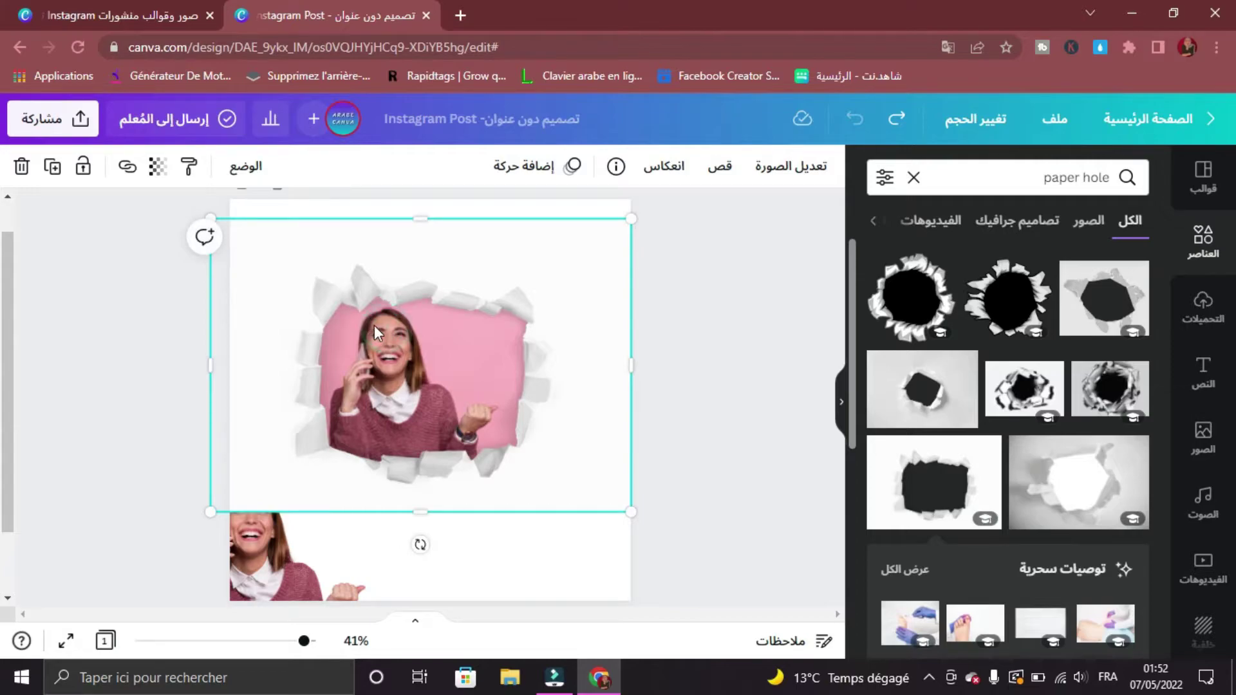
left_click_drag(374, 333, 376, 326)
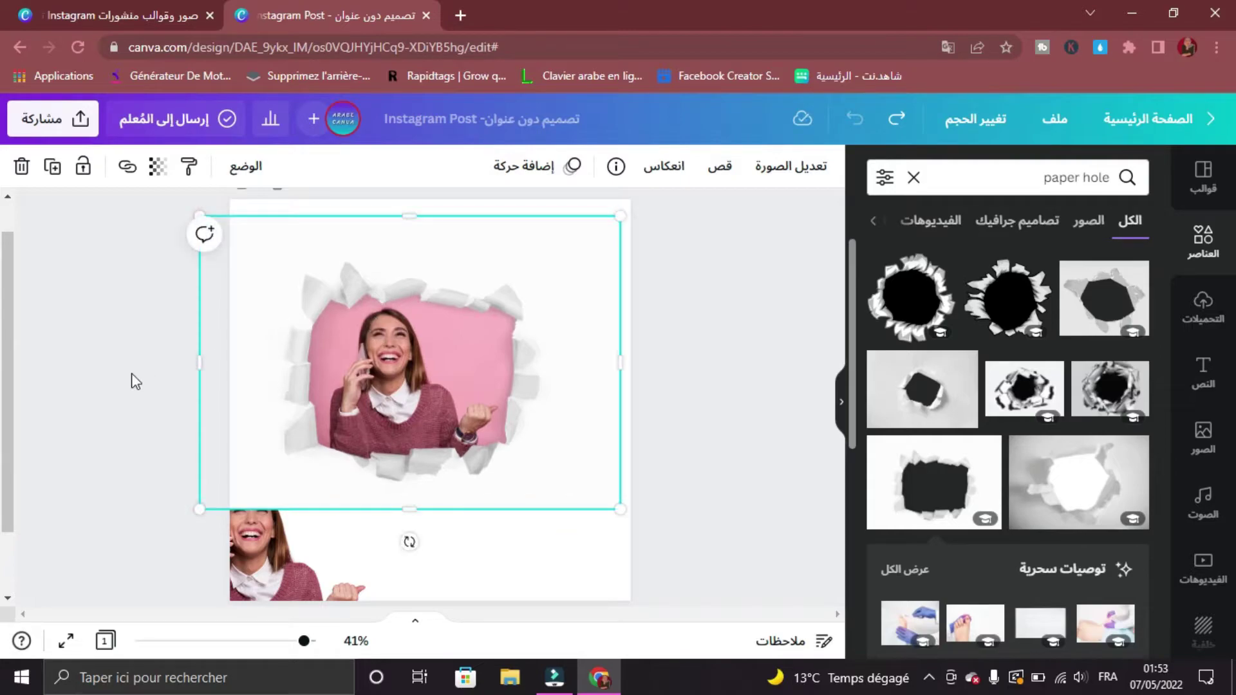
left_click(122, 392)
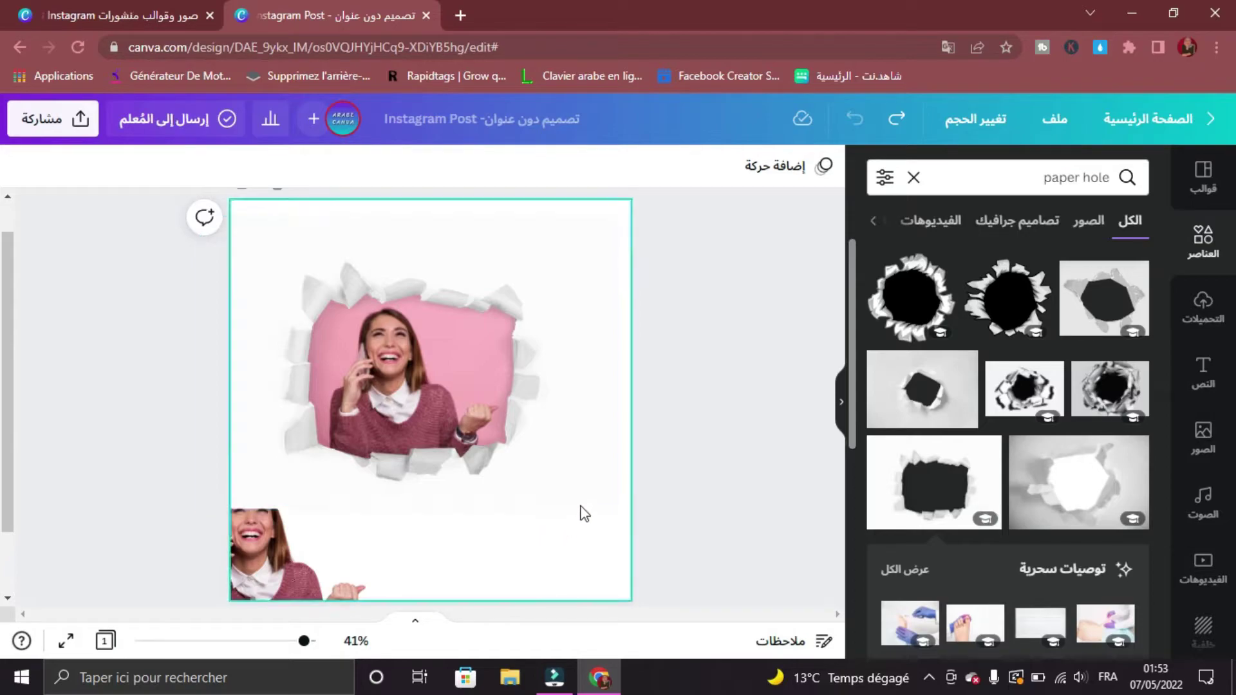
- Group the torn paper with the original pink photo
left_click_drag(581, 514, 472, 257)
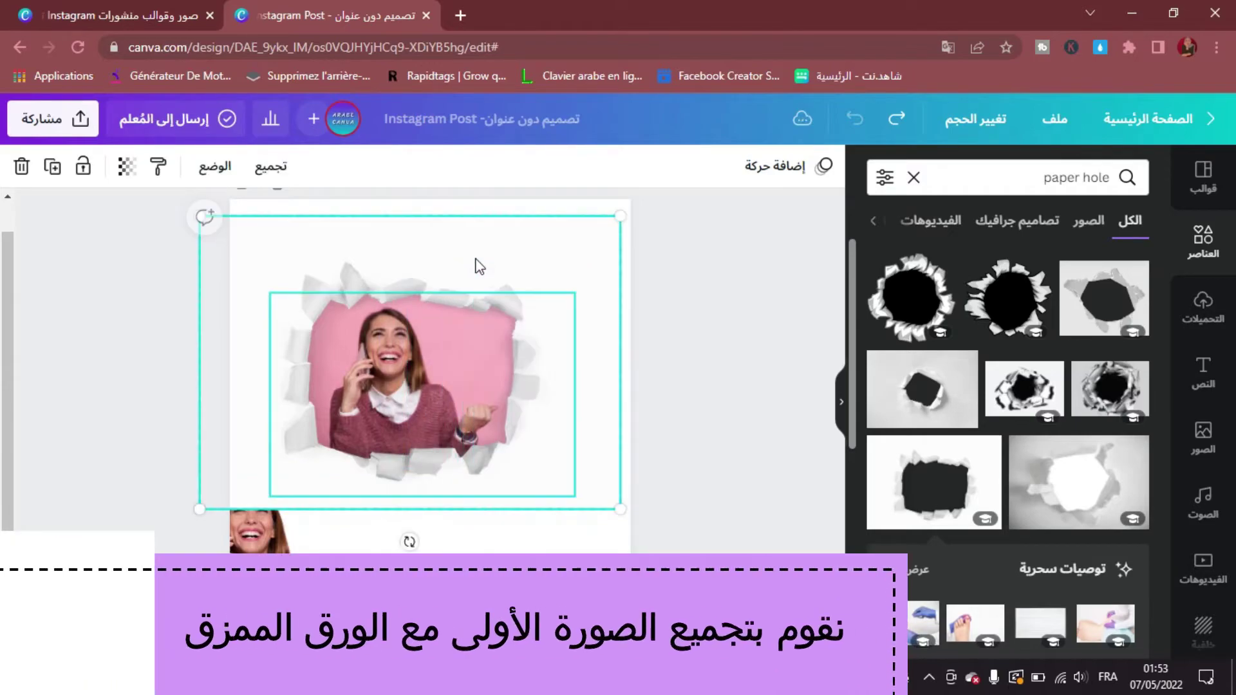
left_click(267, 167)
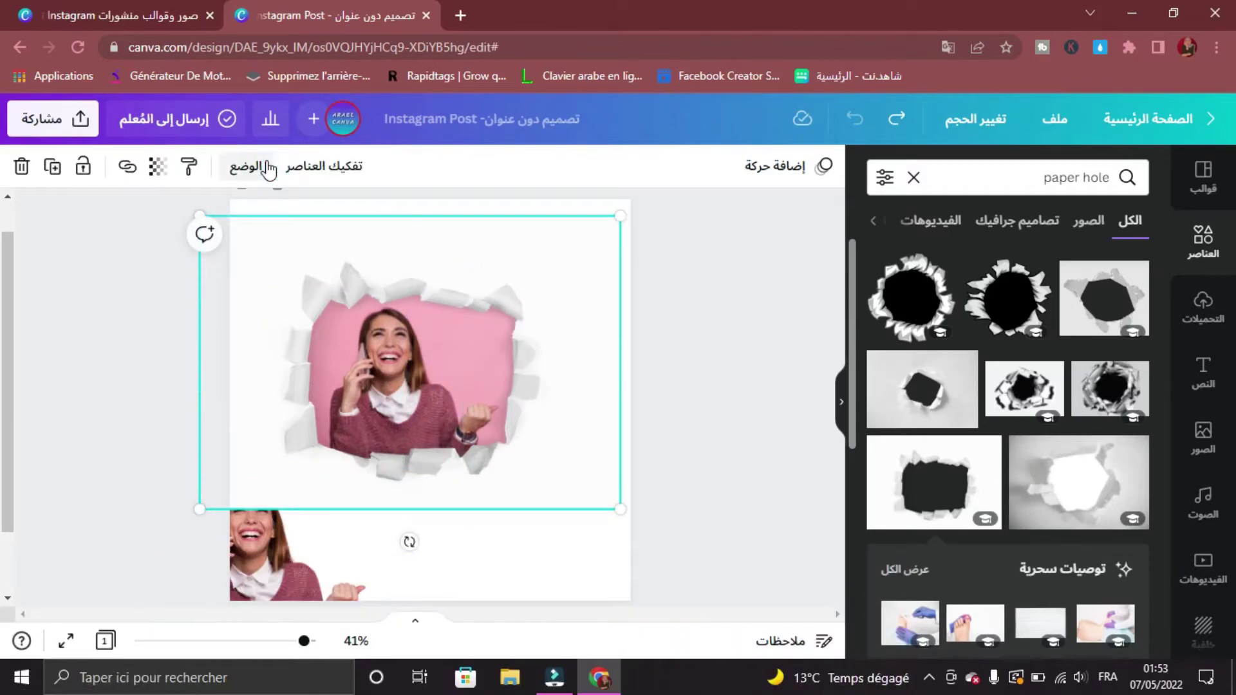
left_click(78, 415)
- Move the woman's cutout over to the torn-paper group and align it to the top of the page
left_click(270, 551)
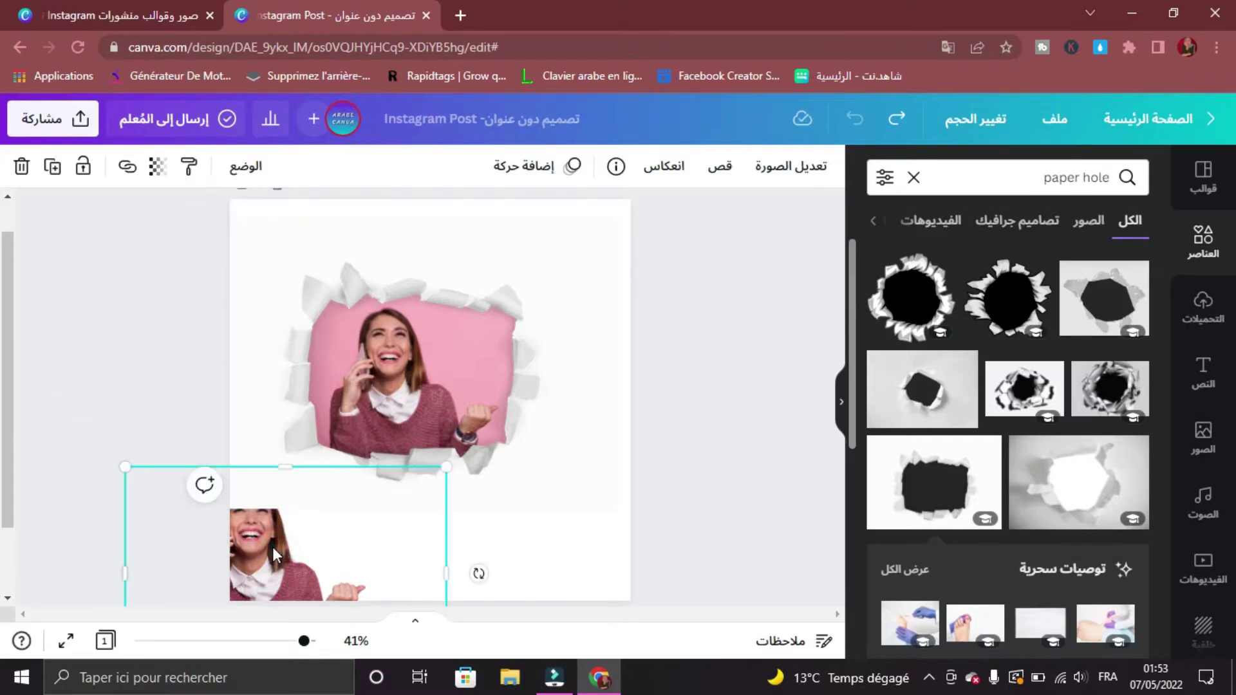
left_click_drag(273, 552, 386, 337)
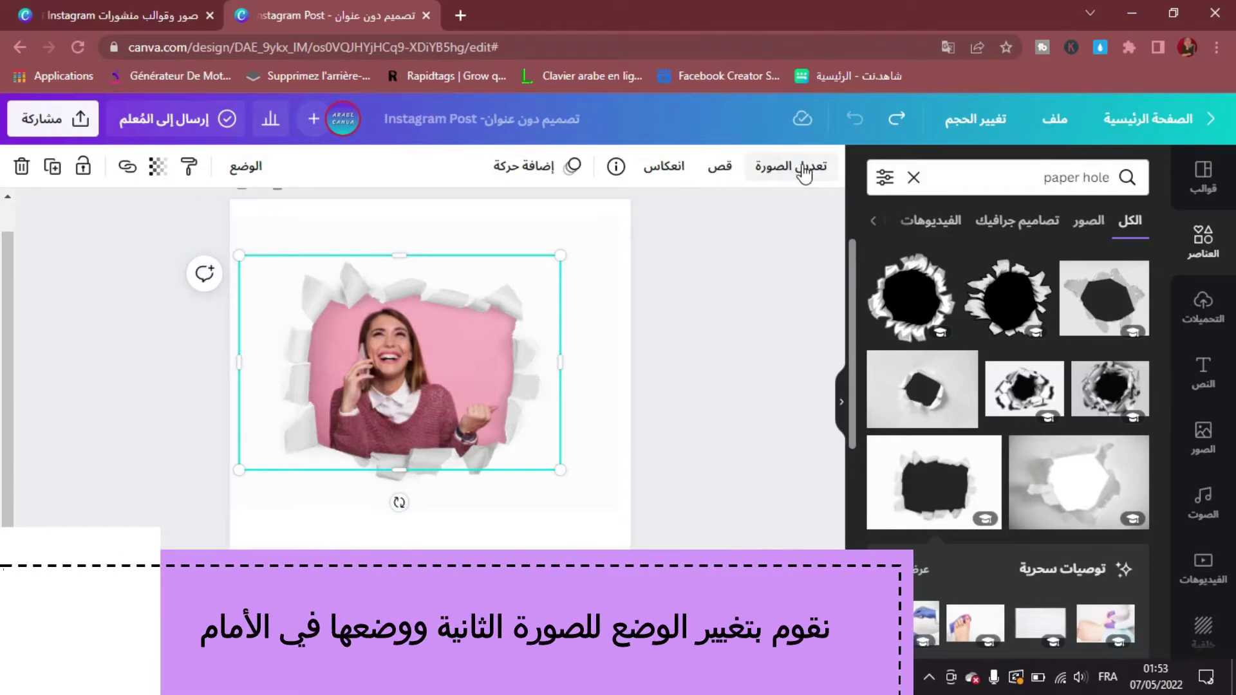
left_click(247, 169)
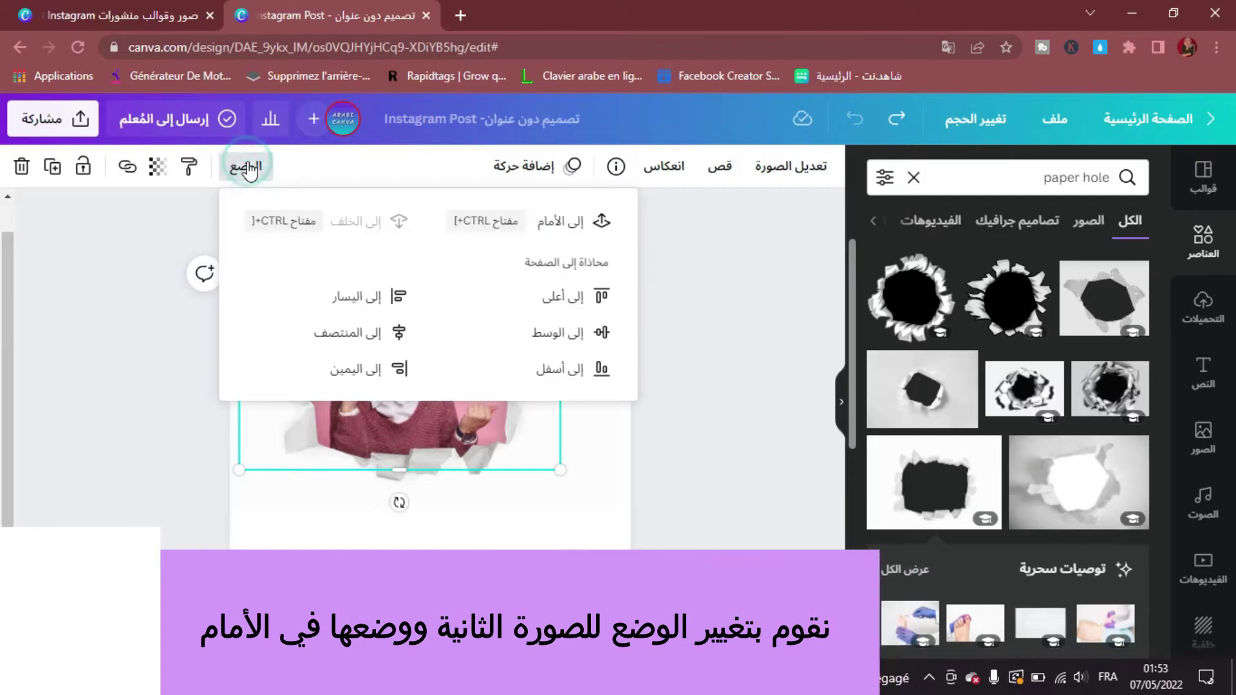
left_click(566, 298)
left_click(118, 433)
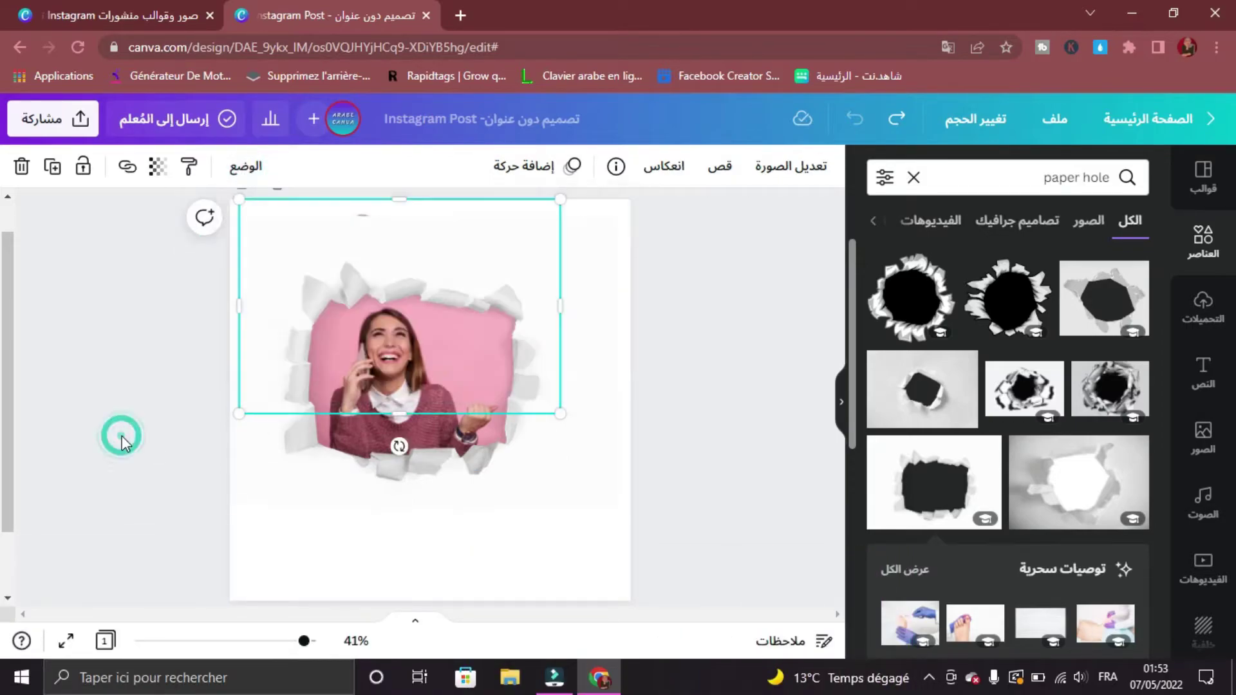
- Nudge the torn-paper group slightly down and bring the woman's cutout forward in front of it
left_click(331, 372)
mouse_move(331, 372)
left_mouse_down()
mouse_move(344, 435)
mouse_move(337, 375)
left_mouse_up()
left_click(334, 298)
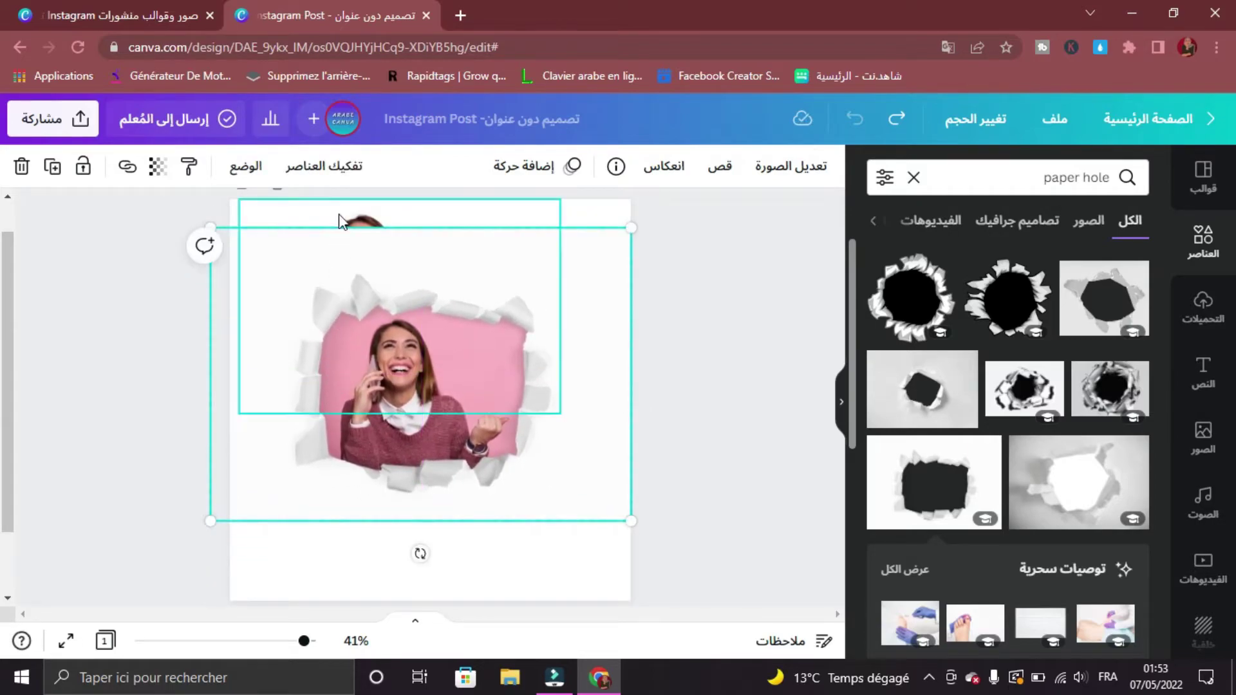
left_click(244, 166)
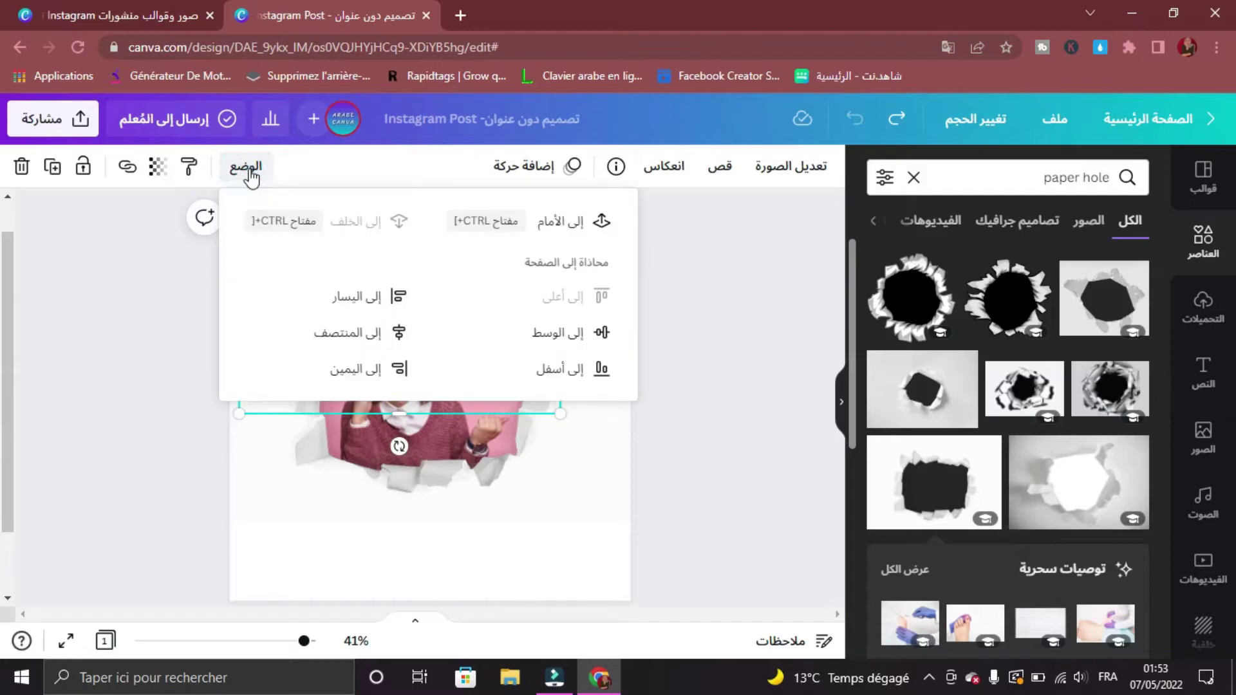
left_click(551, 227)
left_click(166, 412)
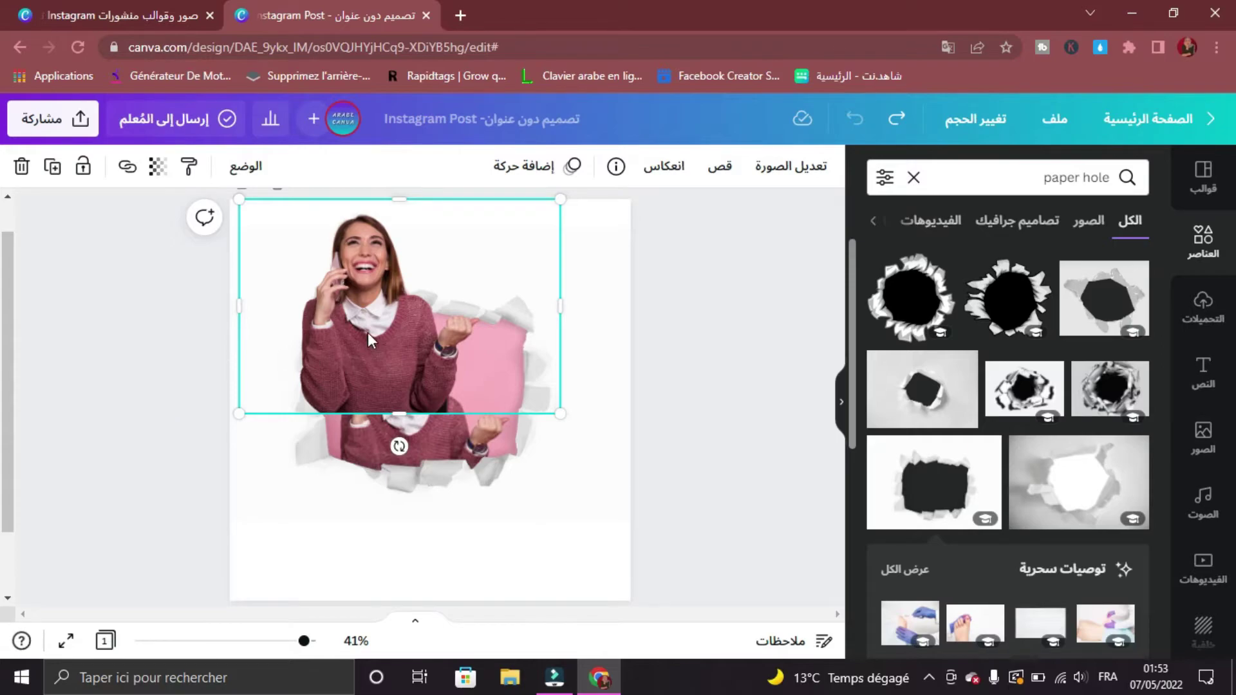
- Move the woman's cutout down over the torn-paper hole and adjust its size and position to cover her figure in the photo
left_click_drag(368, 334, 411, 319)
left_click_drag(409, 464, 428, 413)
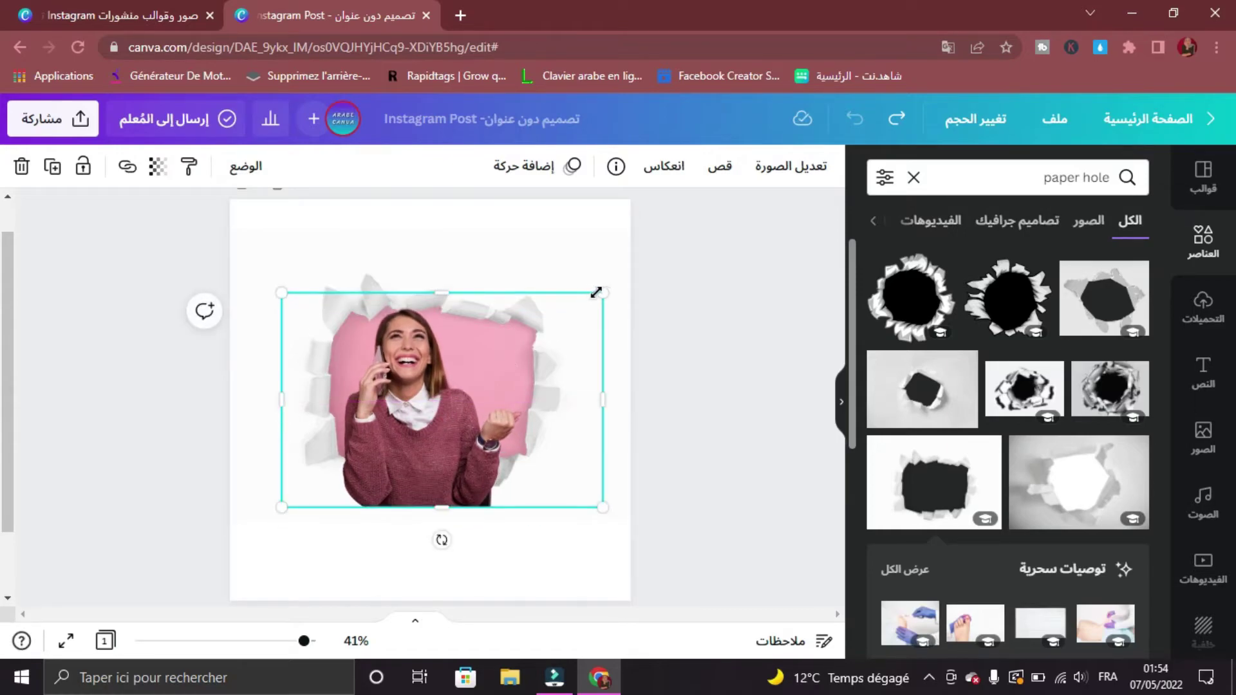
left_click_drag(596, 292, 613, 284)
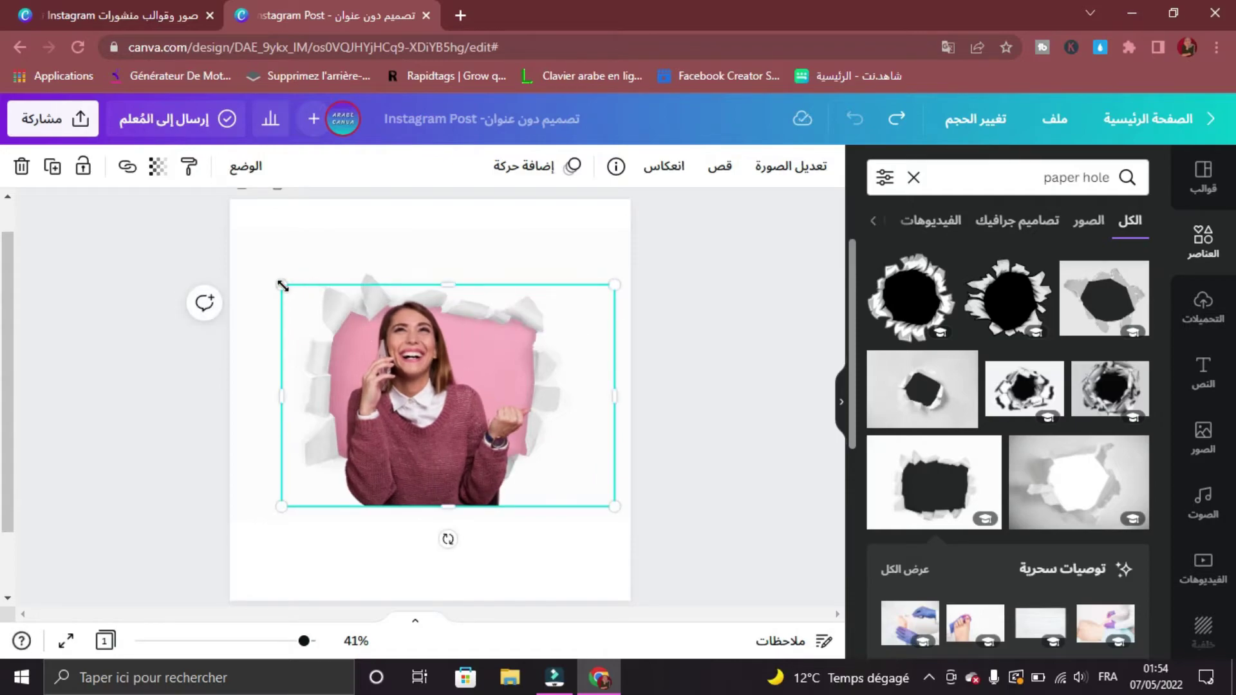
left_click_drag(283, 286, 275, 279)
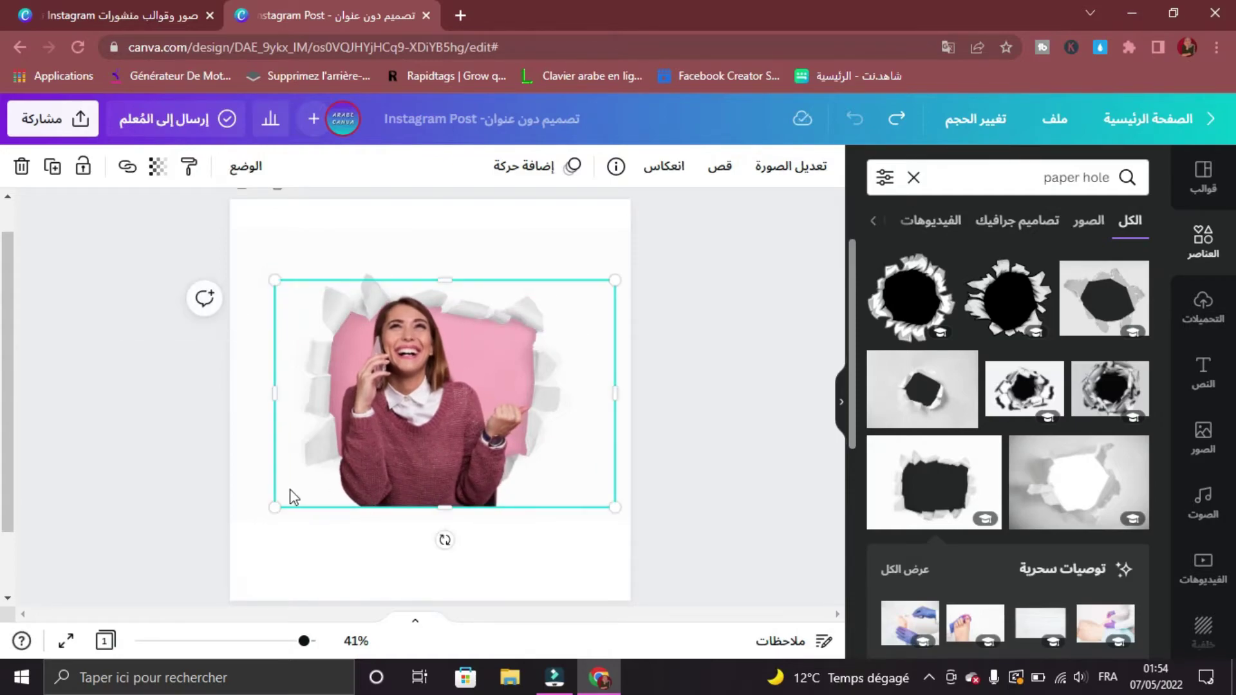
left_click_drag(272, 505, 293, 494)
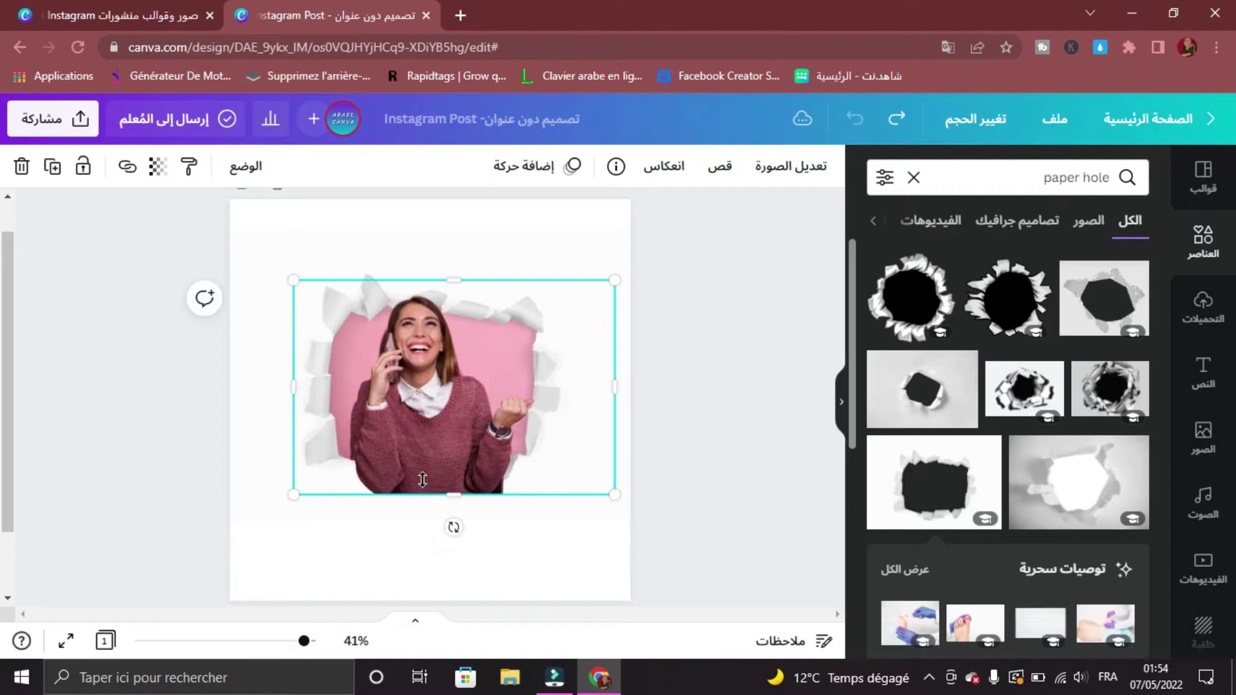
mouse_move(417, 455)
left_mouse_down()
mouse_move(413, 444)
mouse_move(398, 452)
mouse_move(413, 452)
left_mouse_up()
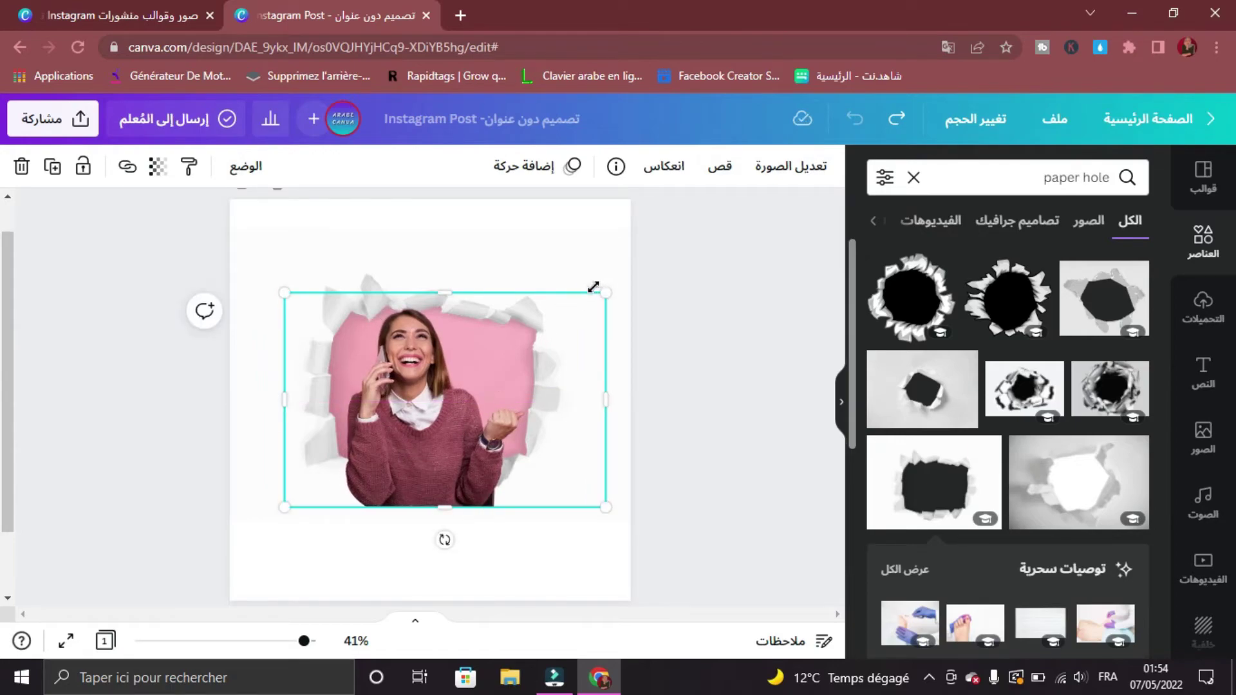
- Enlarge the woman's cutout from its upper corners until her head overlaps the upper torn edge of the paper
left_click_drag(605, 291, 615, 287)
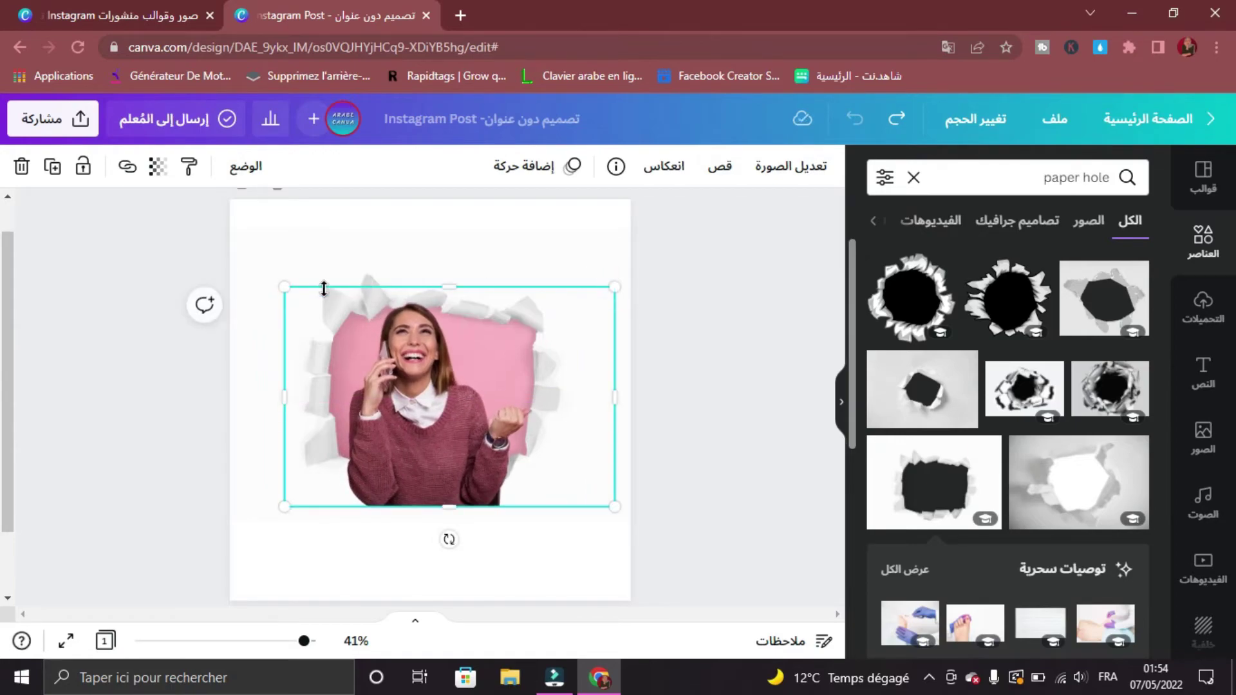
left_click_drag(281, 283, 265, 275)
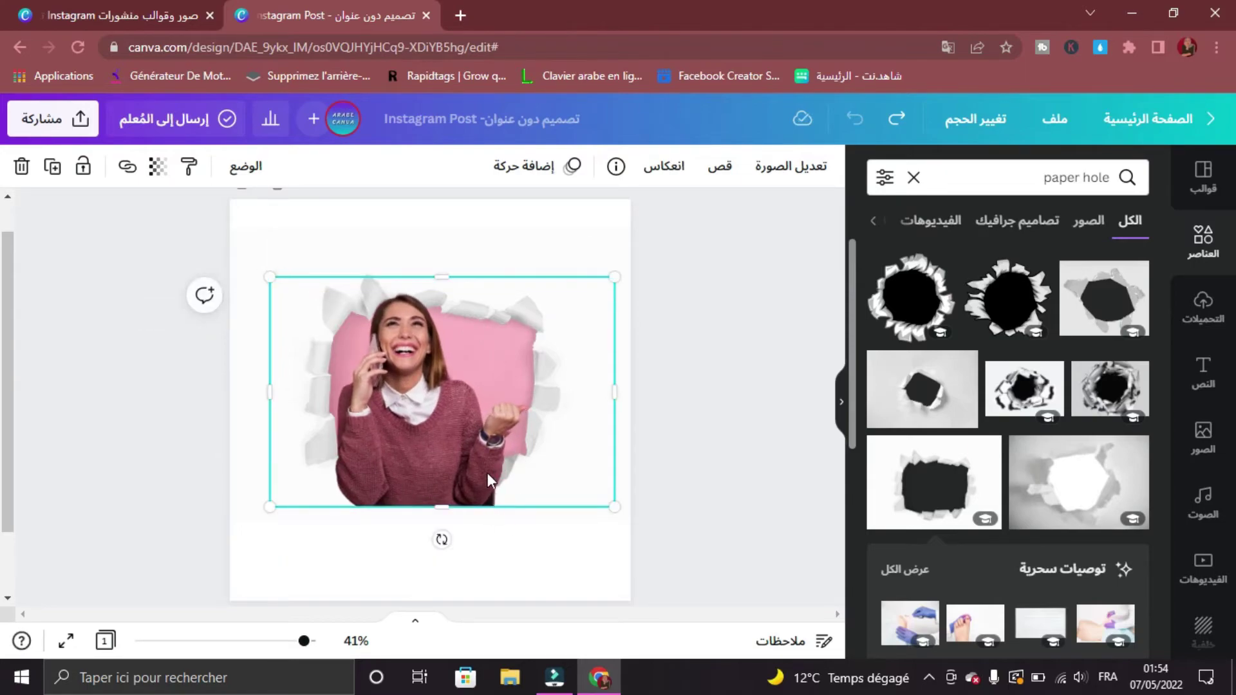
left_click_drag(619, 275, 623, 271)
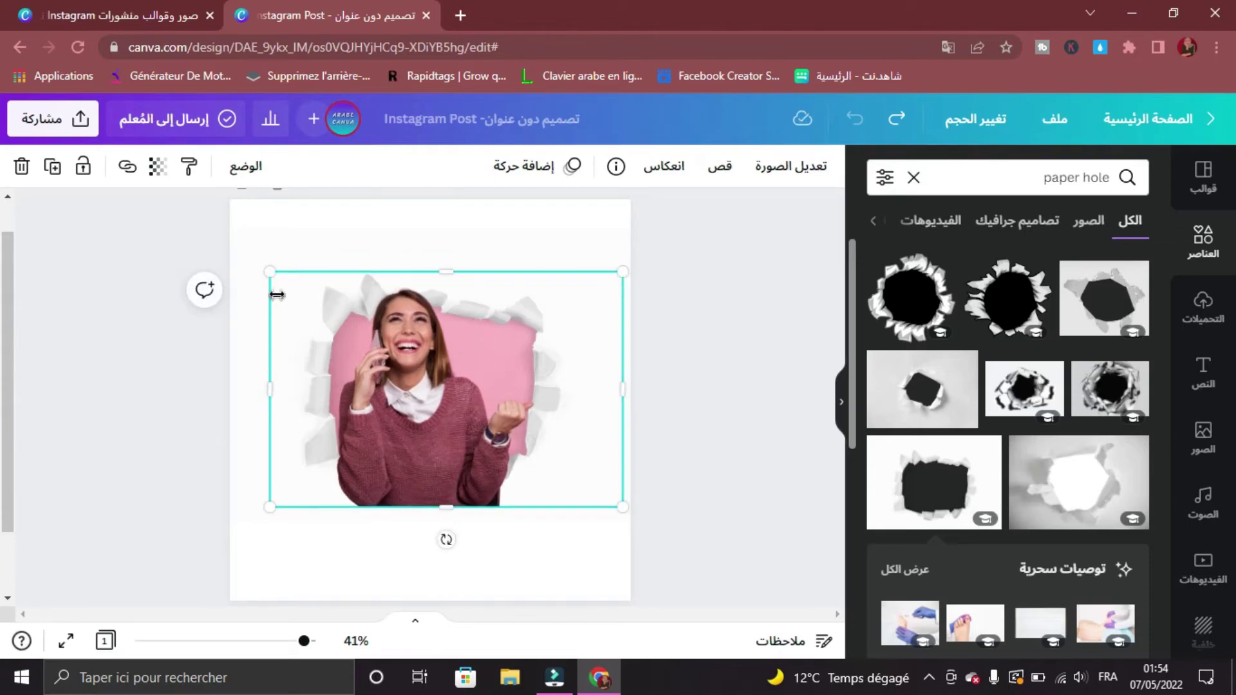
left_click_drag(269, 272, 264, 258)
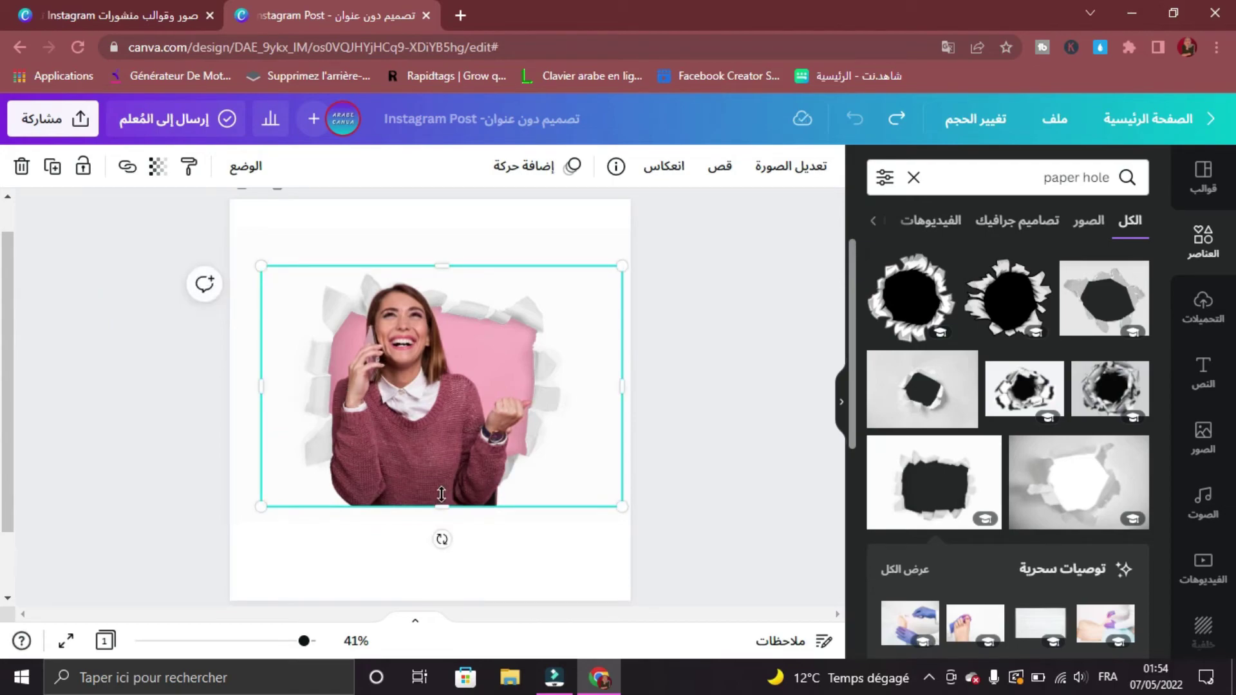
- Crop the bottom of the woman's cutout up to the hole's lower edge and scale the cutout down slightly
left_click_drag(439, 500, 440, 455)
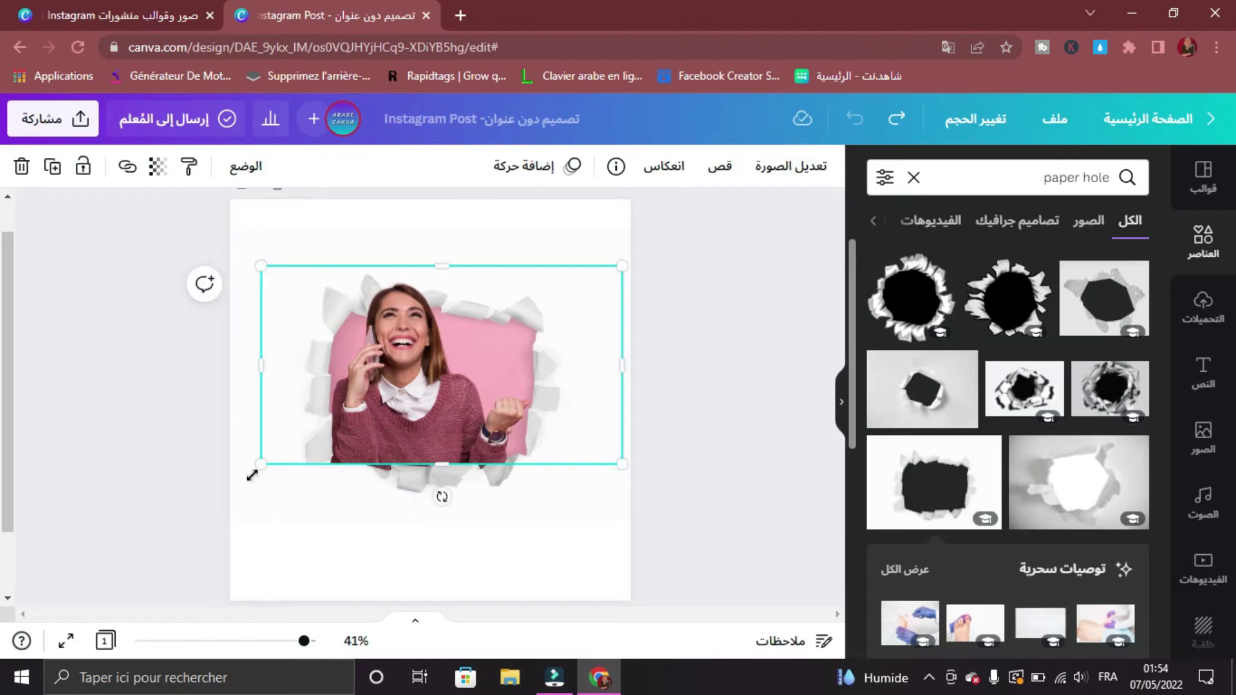
left_click(180, 444)
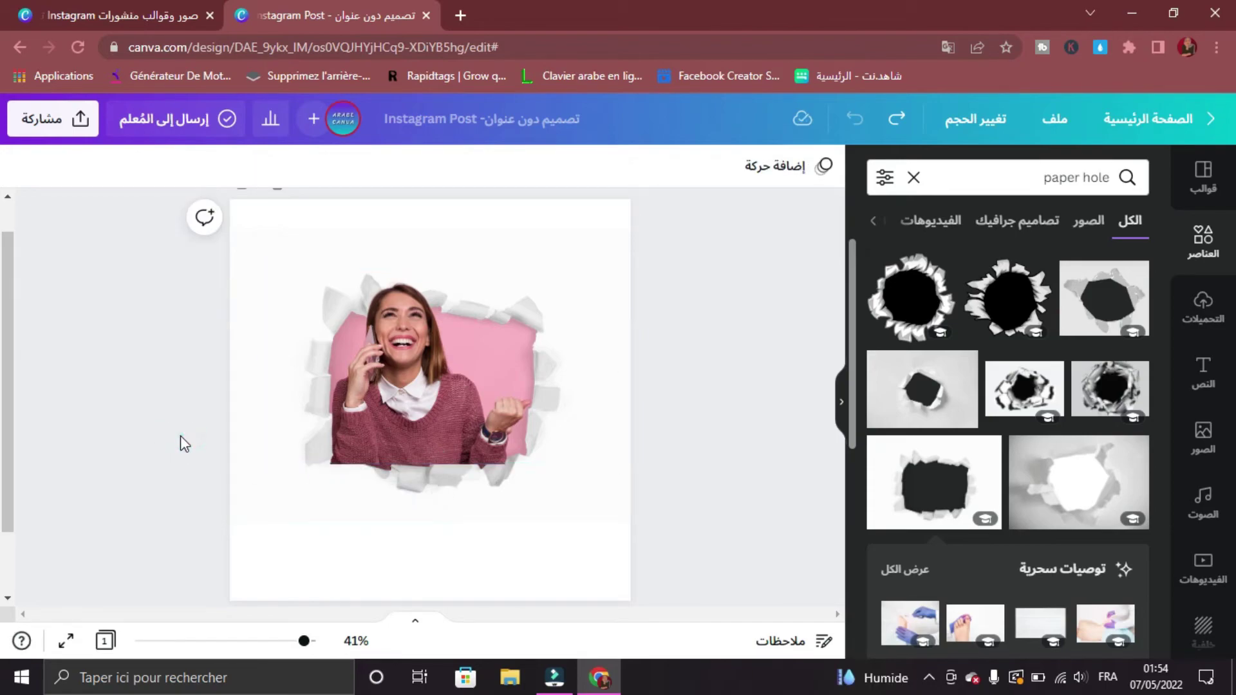
left_click(367, 440)
left_click_drag(258, 461, 284, 454)
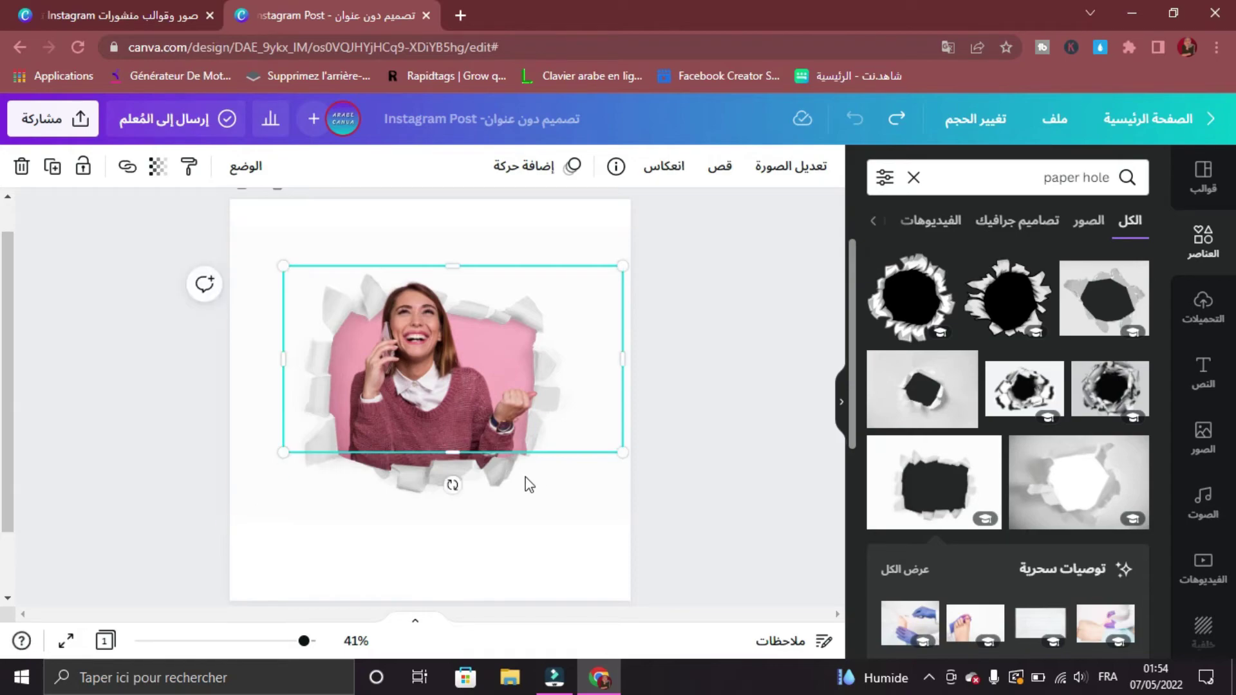
mouse_move(617, 452)
left_mouse_down()
mouse_move(605, 439)
mouse_move(606, 455)
left_mouse_up()
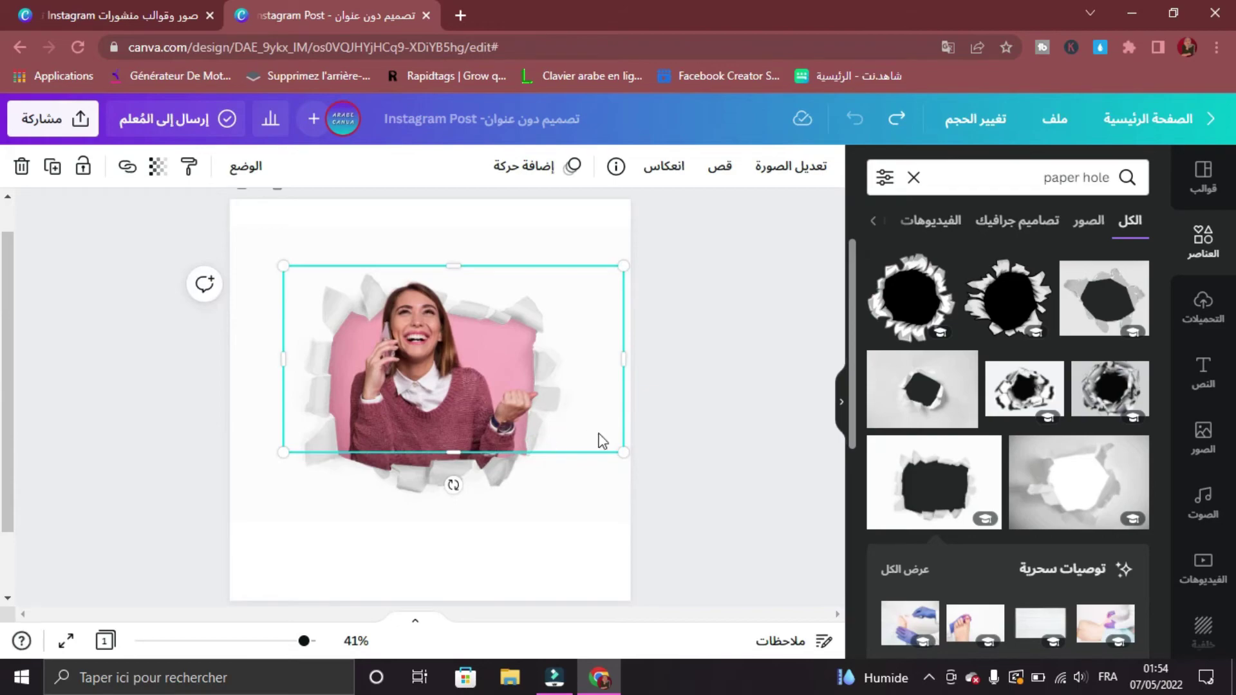
- Crop the empty area beside the woman's raised fist and extend the cutout's bottom edge slightly to meet the torn paper
left_click_drag(612, 364, 579, 367)
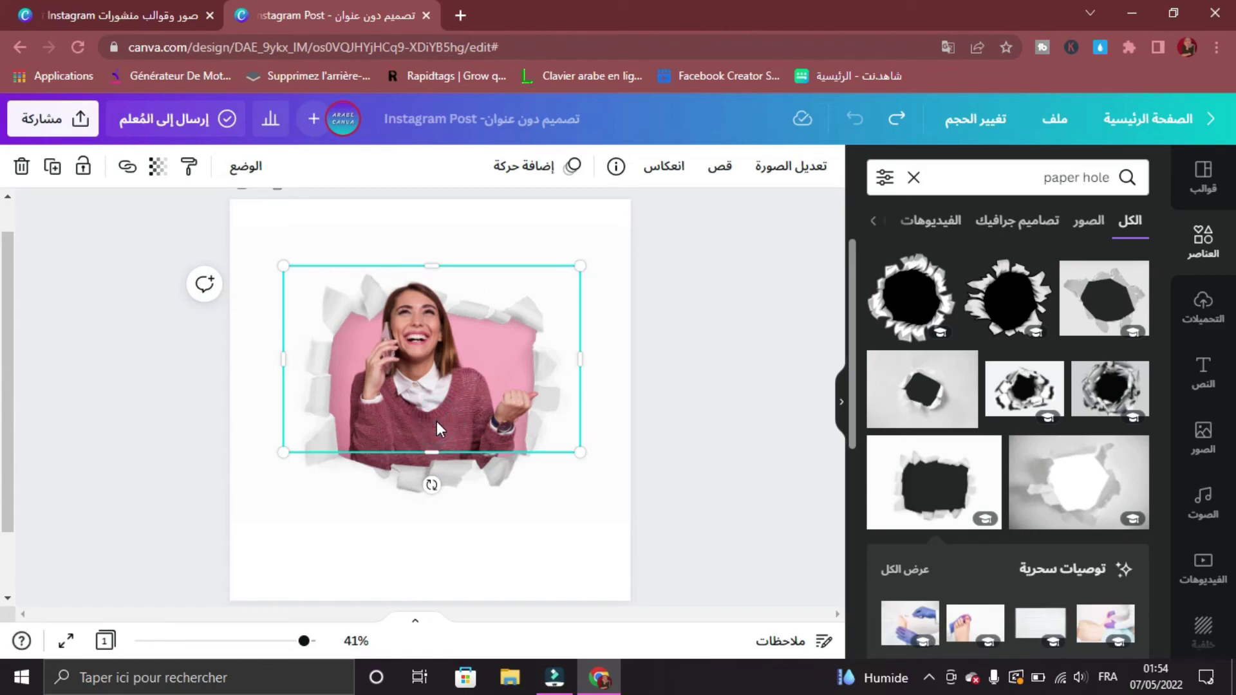
left_click_drag(431, 452, 431, 460)
left_click(169, 466)
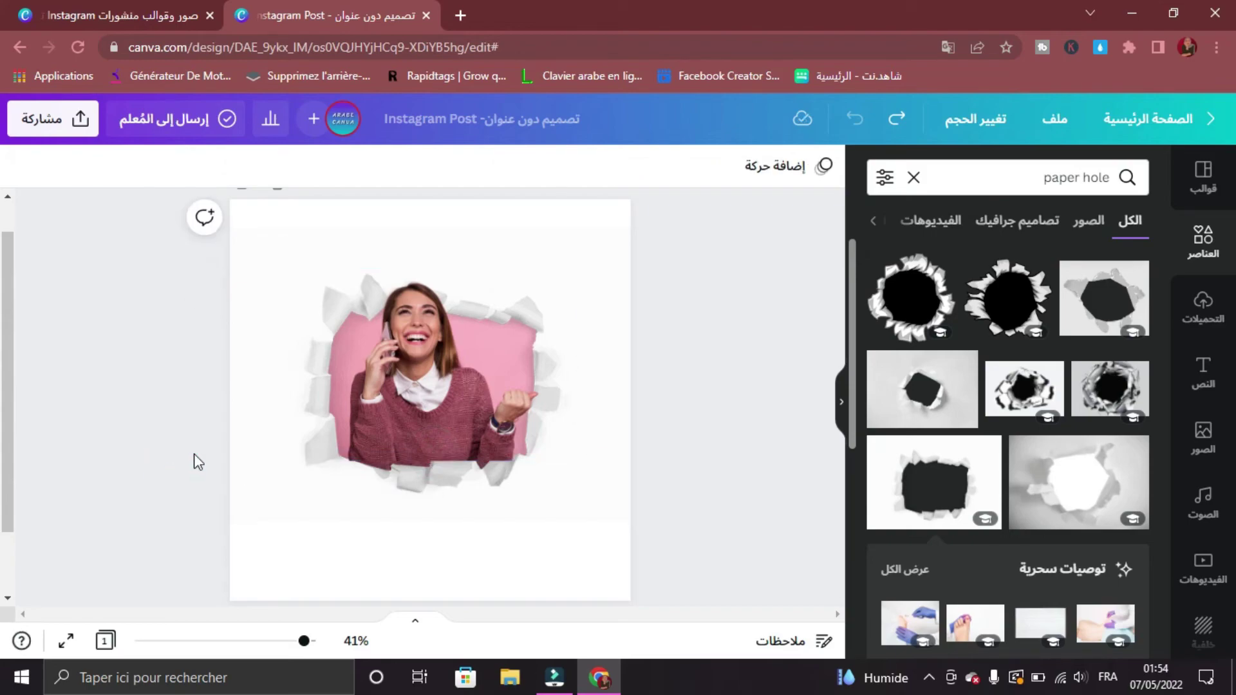
- Hide the element library and download the finished design as a PNG at 1080 × 1080 px
left_click(747, 354)
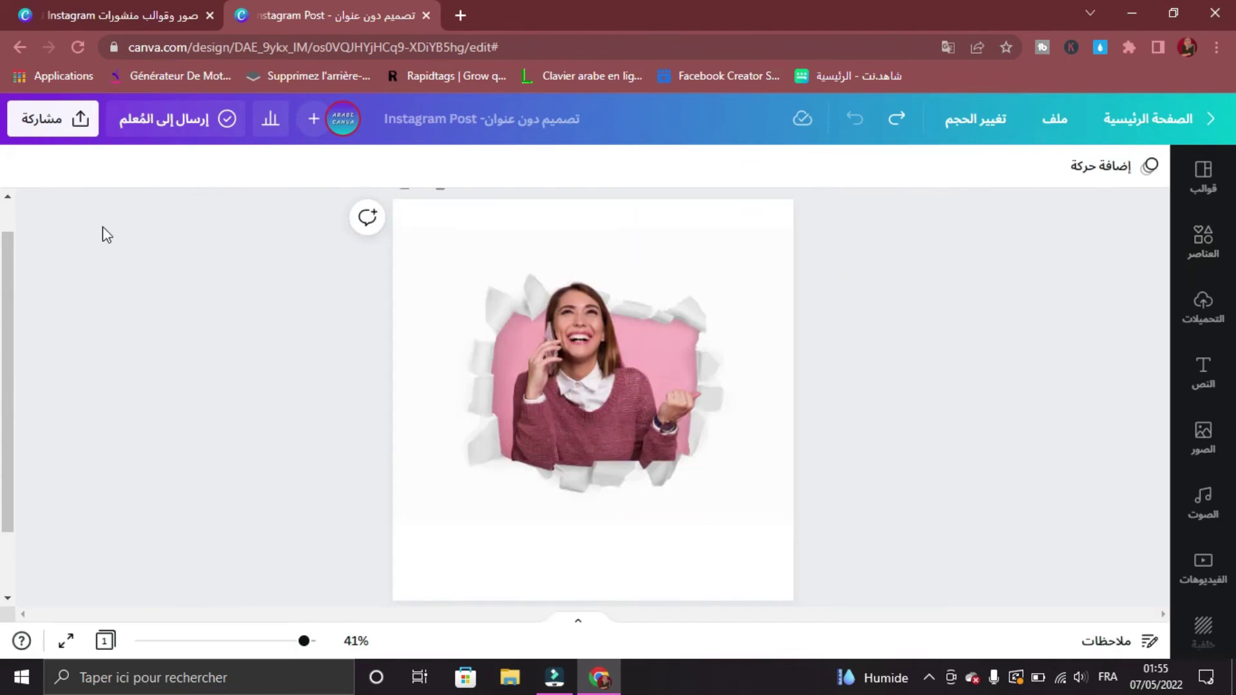
left_click(67, 119)
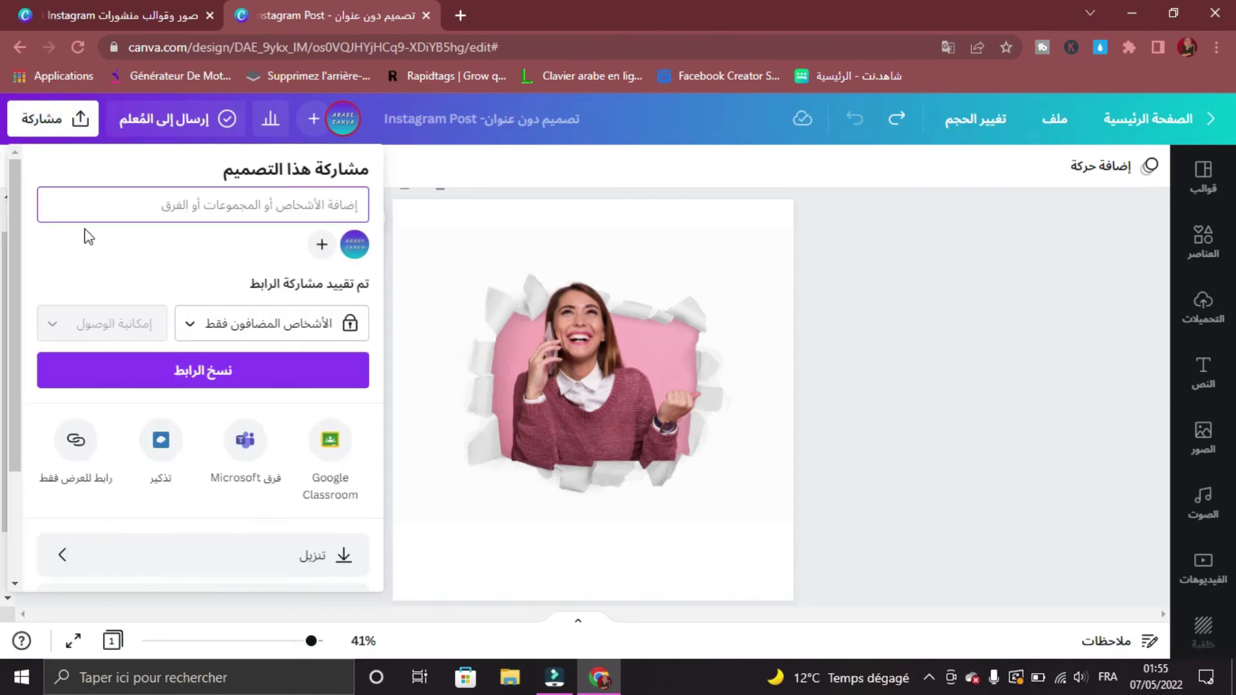
left_click(270, 558)
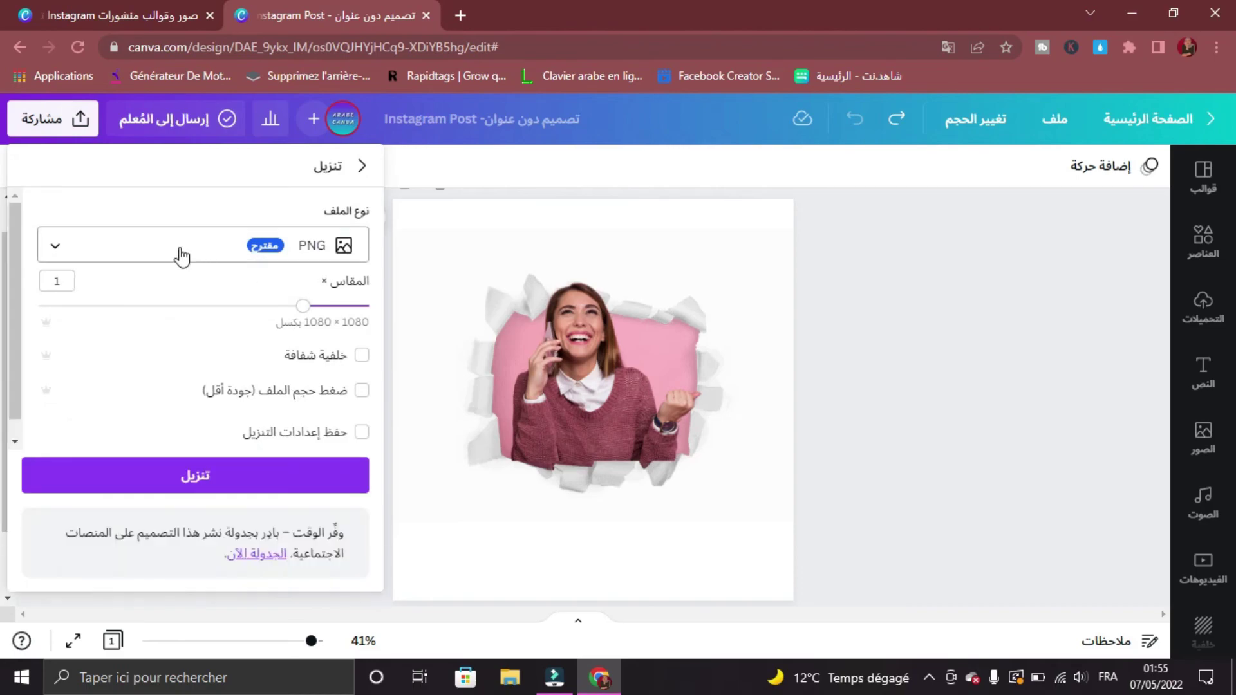
left_click(188, 490)
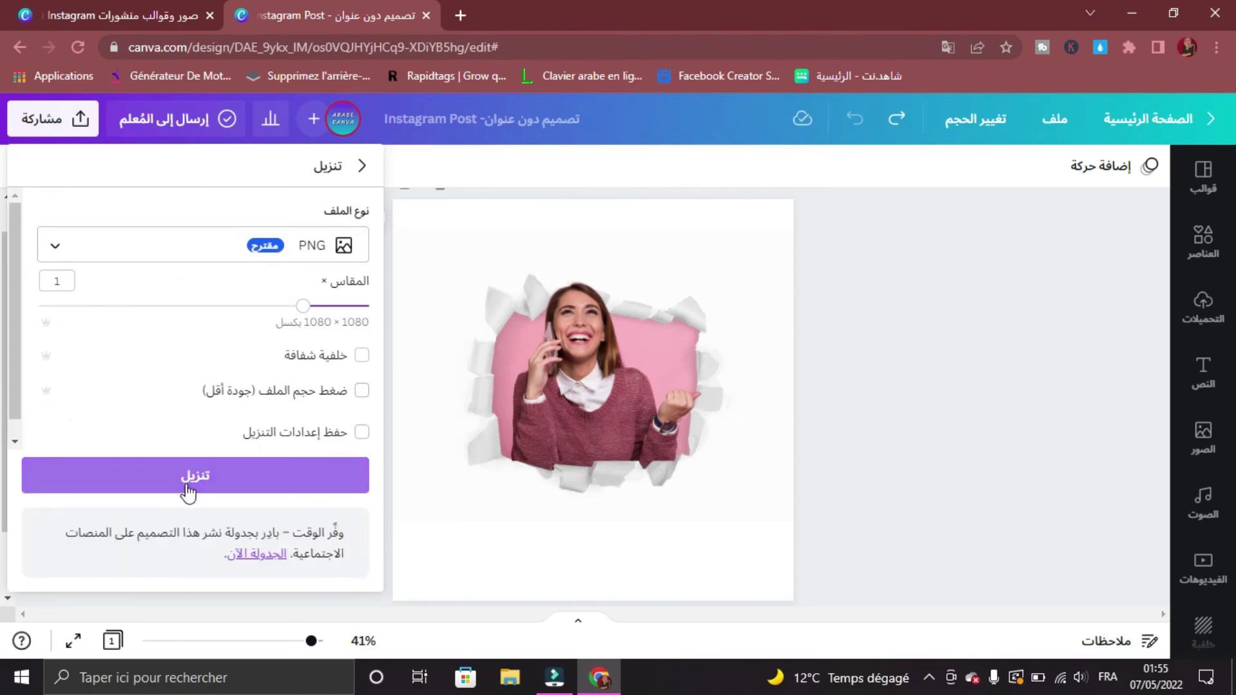